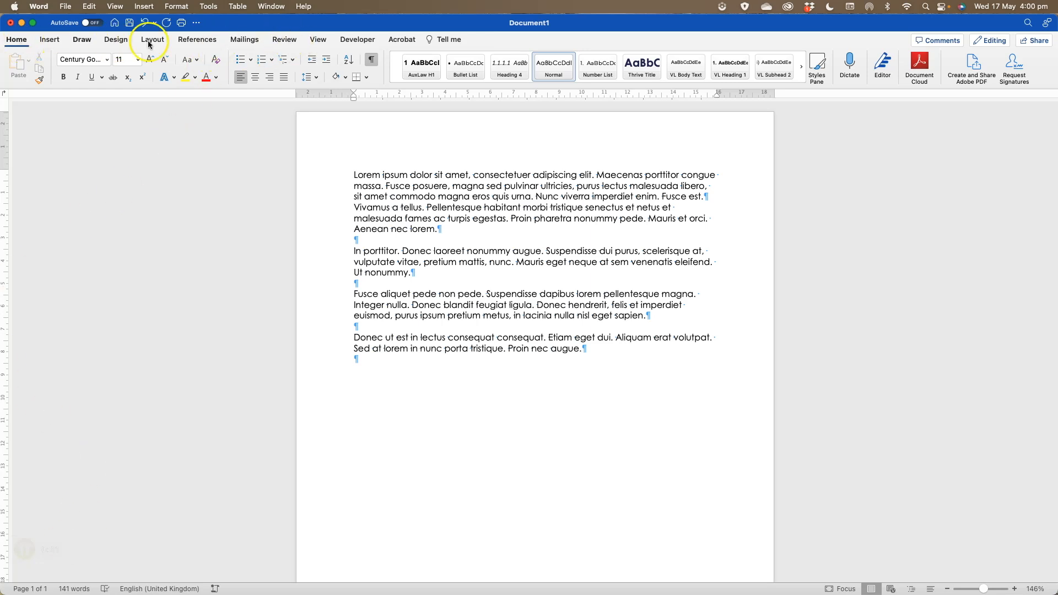
Turn on Track Changes for everyone in the document
click(285, 41)
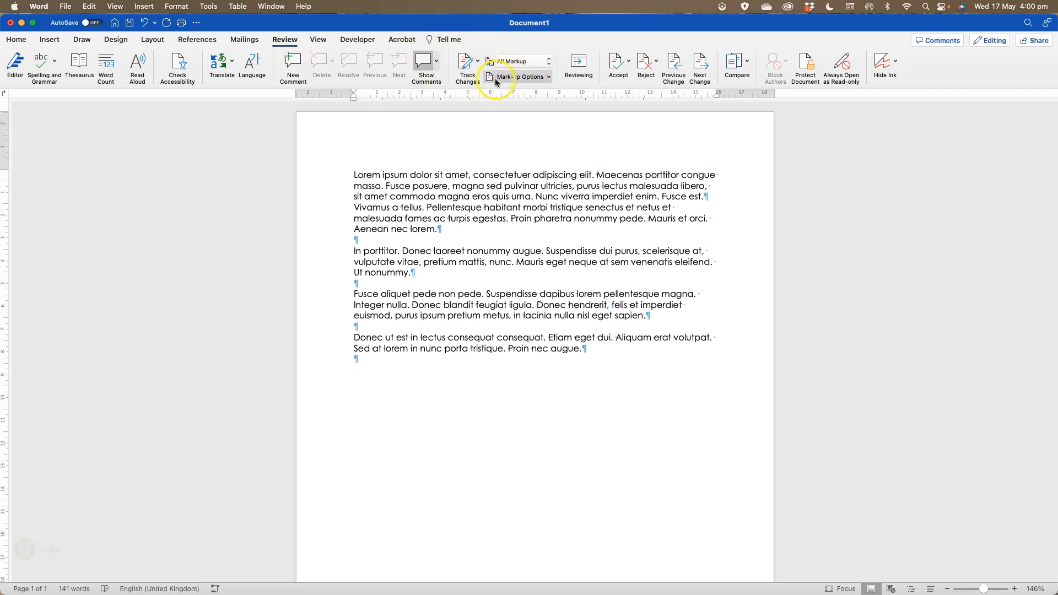
click(469, 66)
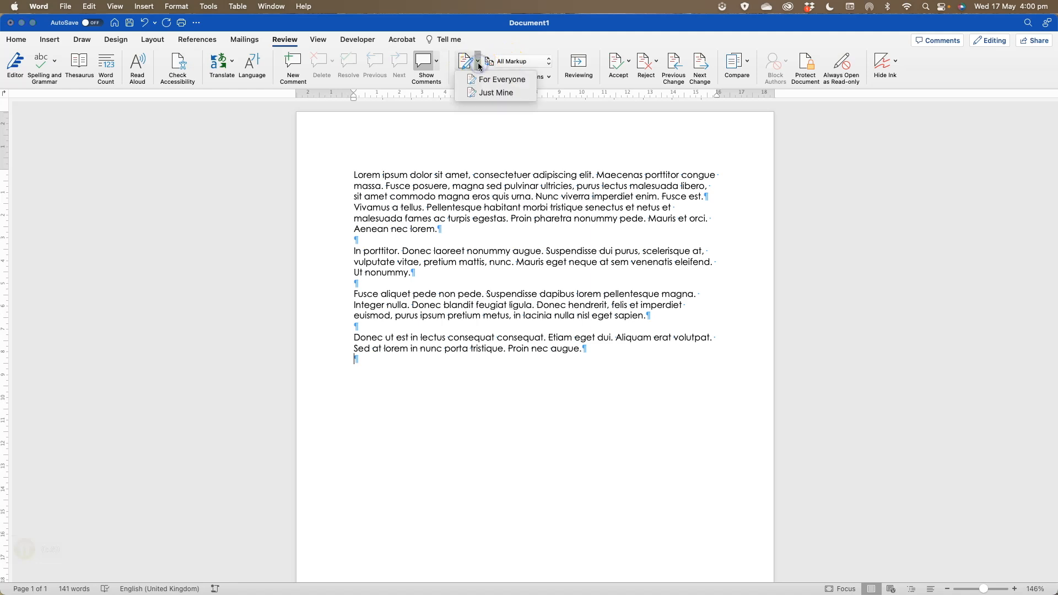
click(502, 80)
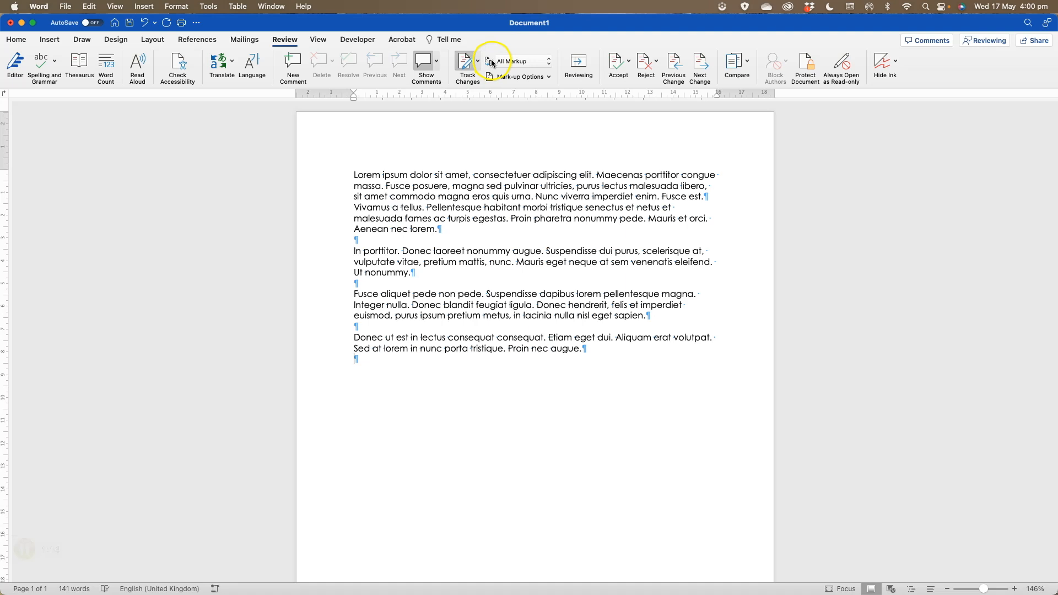
View the document in the Original and No Markup display modes, and return it to All Markup
click(550, 63)
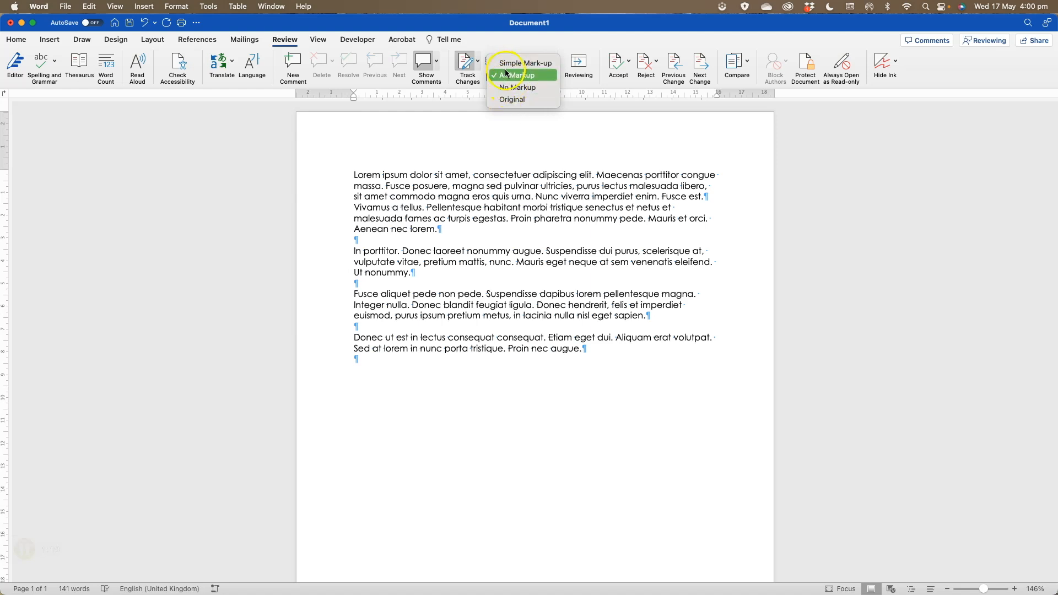
click(505, 99)
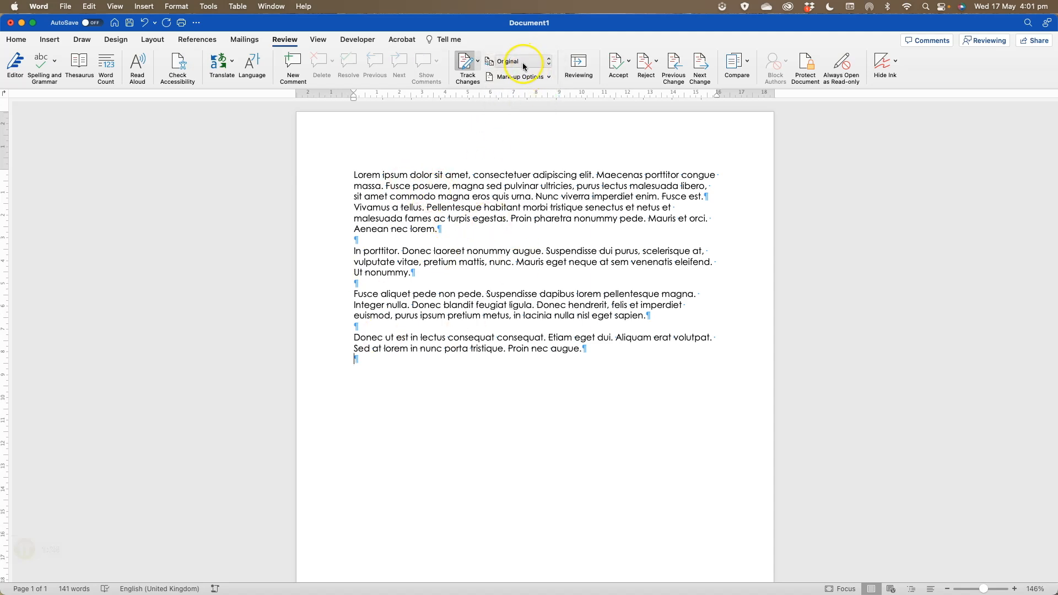
click(524, 61)
click(520, 49)
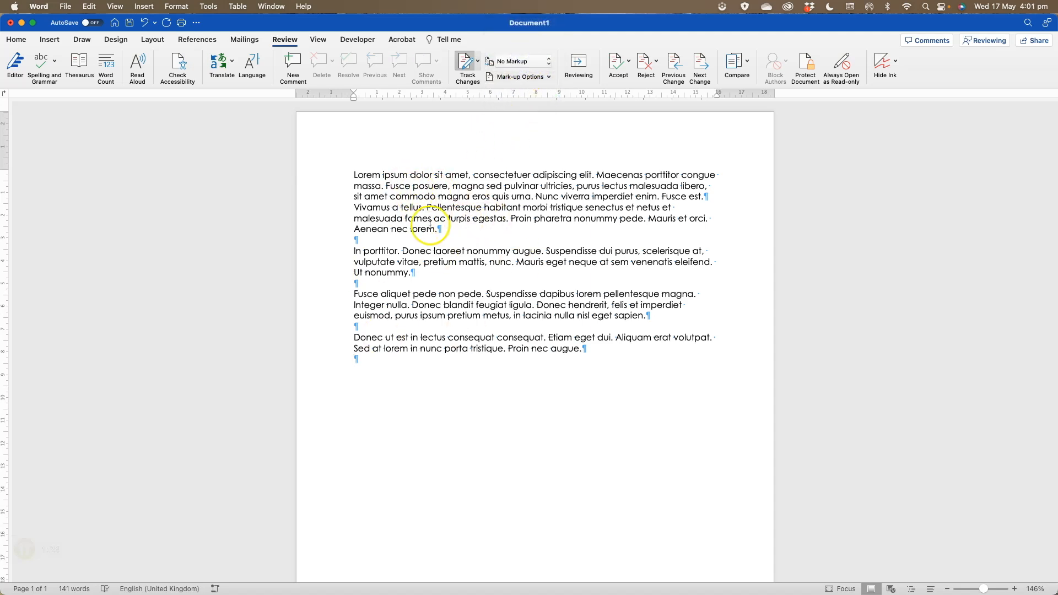
click(518, 61)
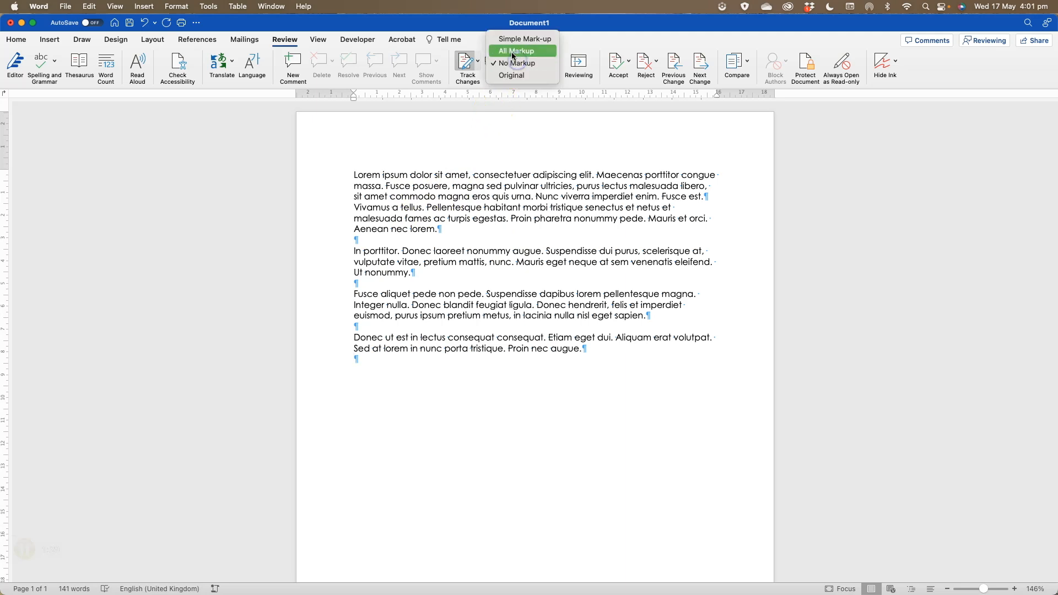
click(516, 51)
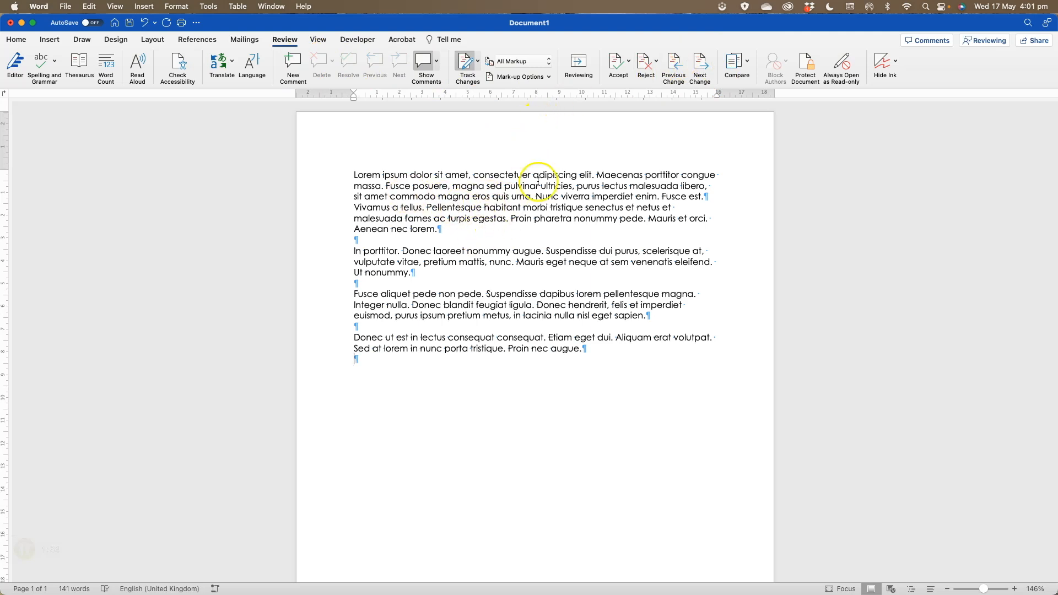
Set the tracked changes display to Simple Mark-up
click(549, 62)
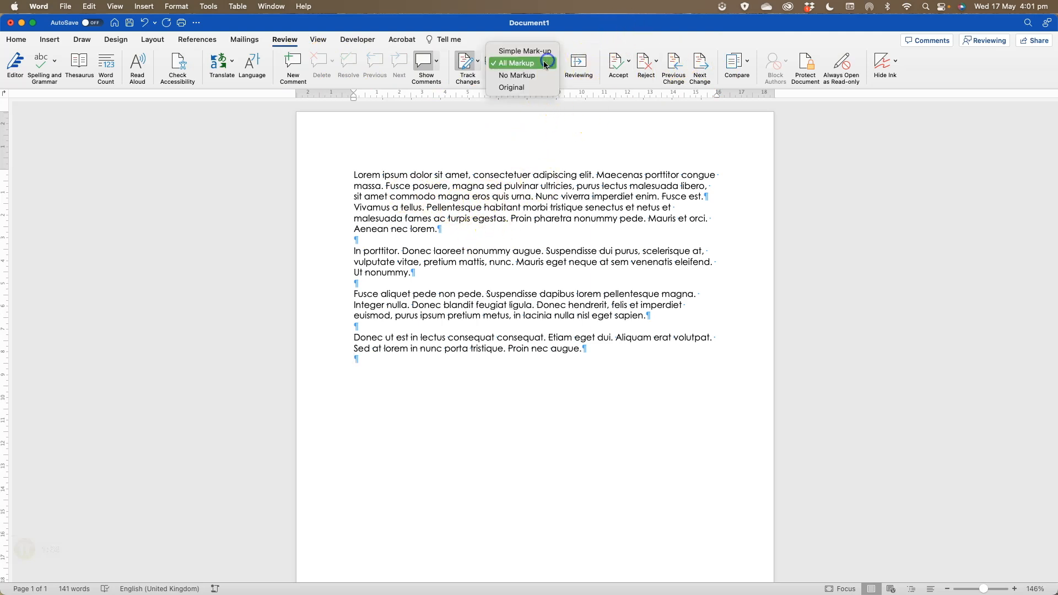
click(533, 51)
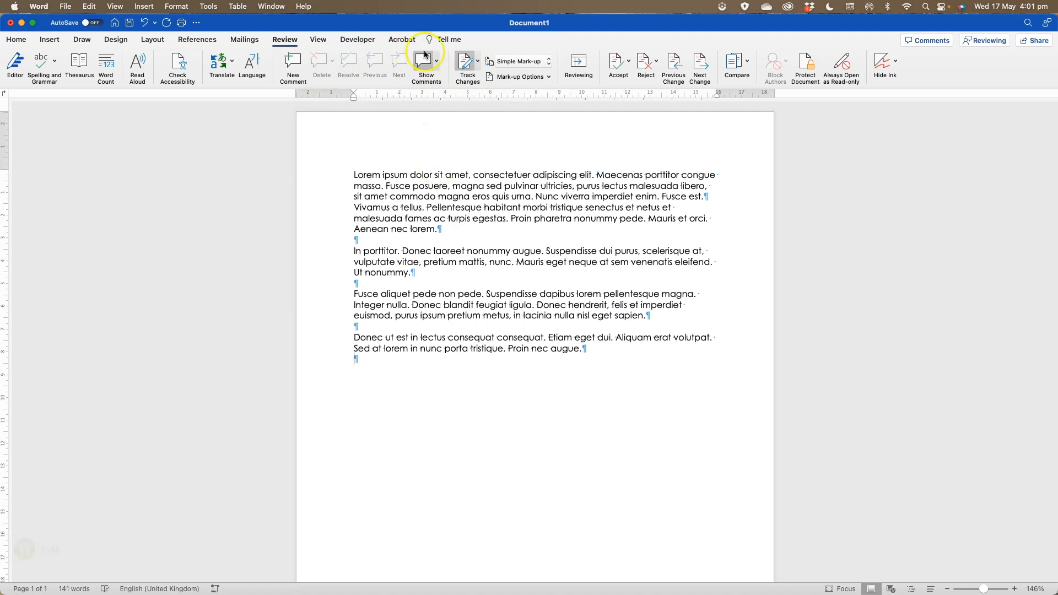
click(437, 66)
click(437, 65)
Review the balloon and reviewer display choices among the mark-up options
click(548, 80)
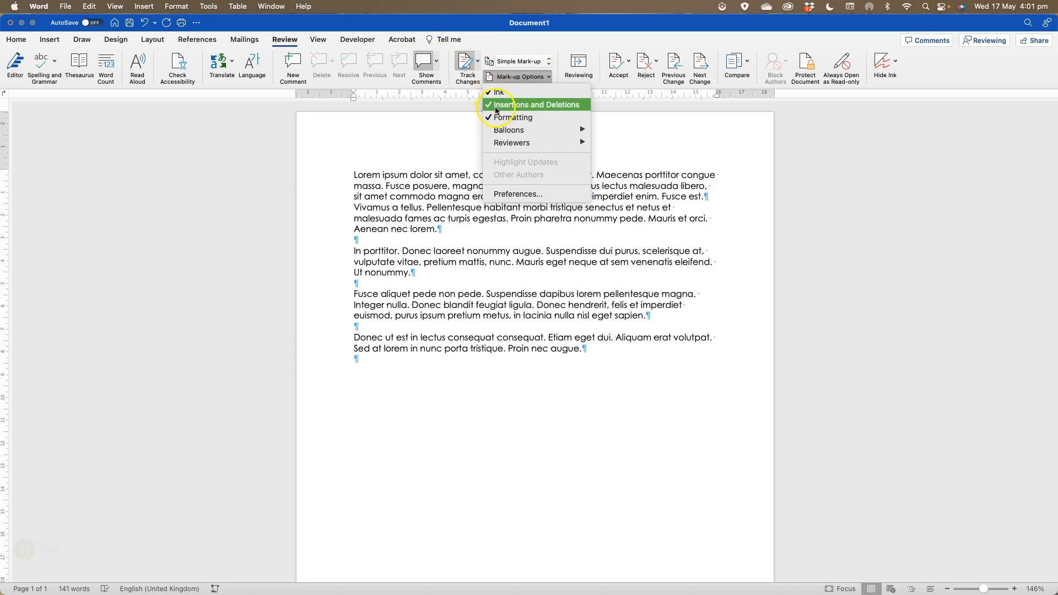
mouse_move(503, 130)
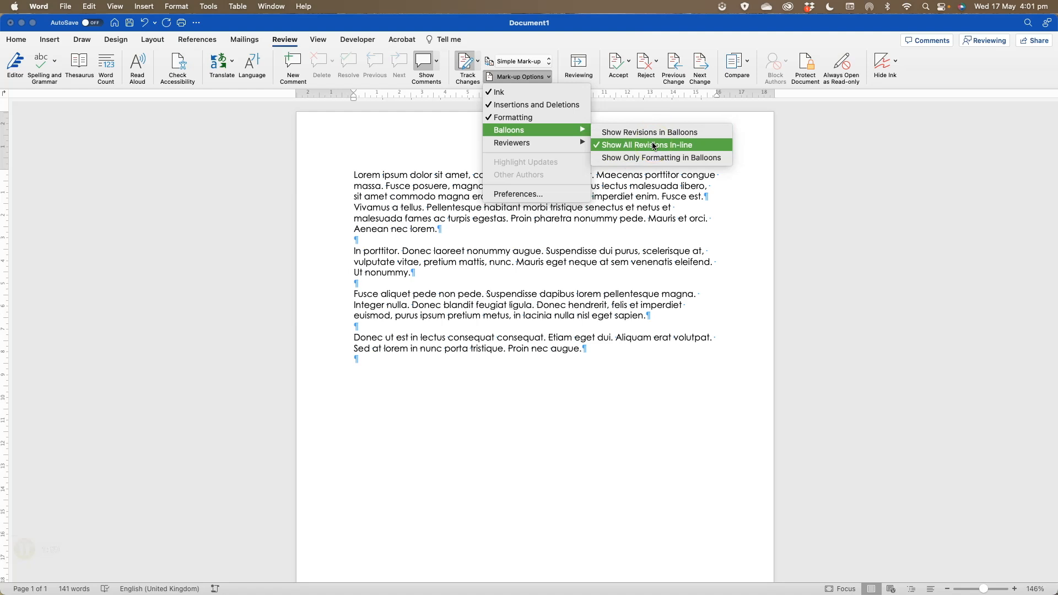
click(646, 156)
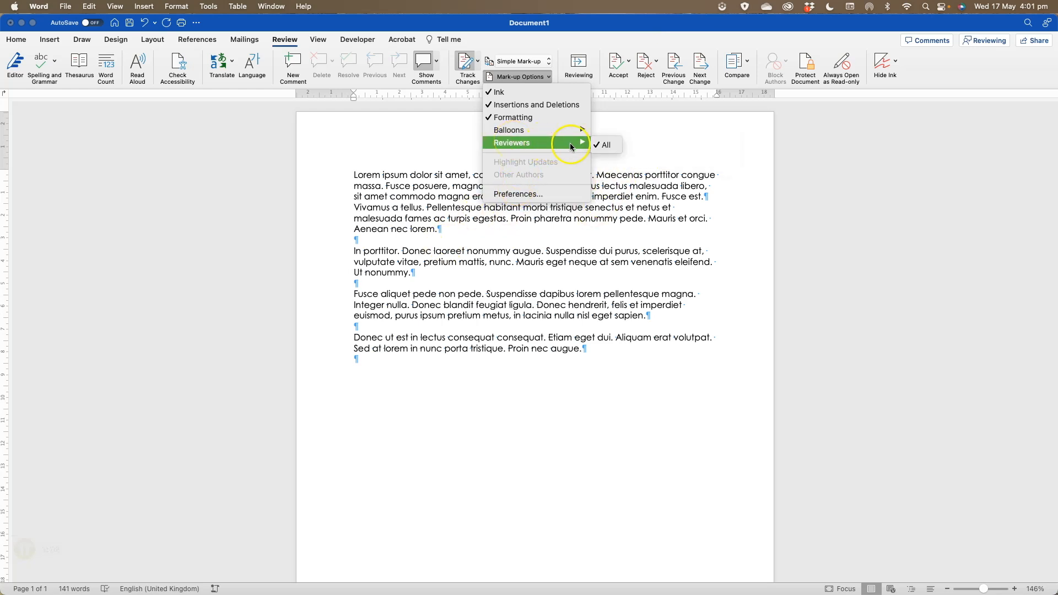
Examine the colour and style choices for insertions in the Track Changes preferences, and close the preferences without changing anything
click(513, 194)
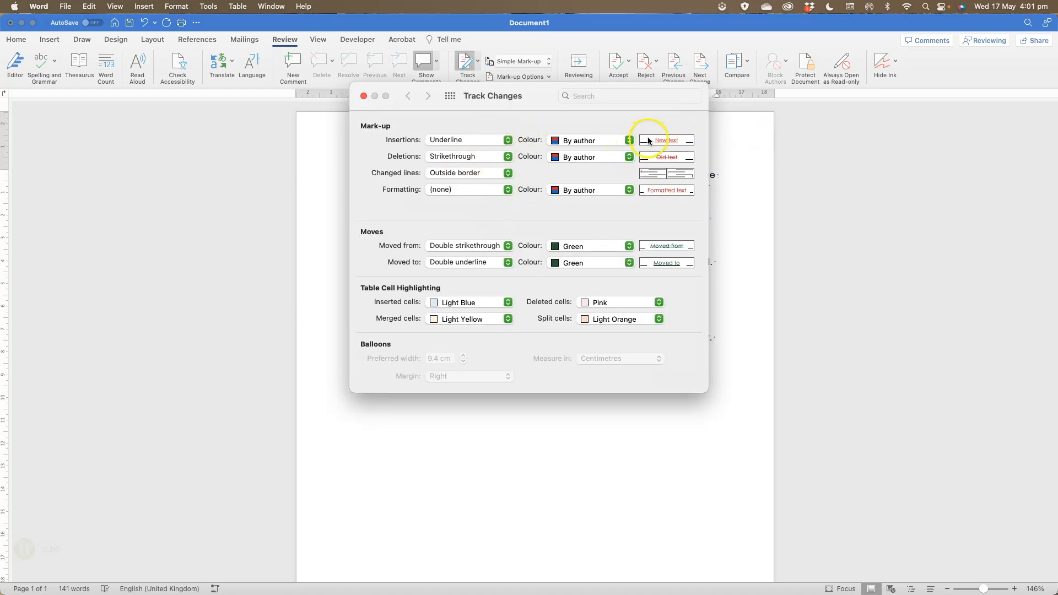
click(583, 145)
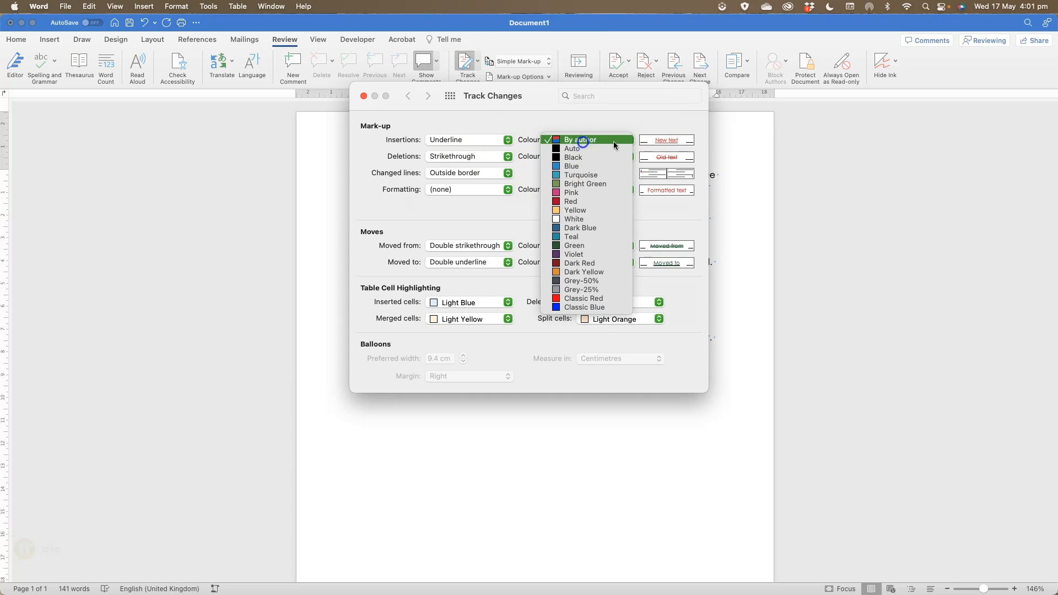
click(659, 144)
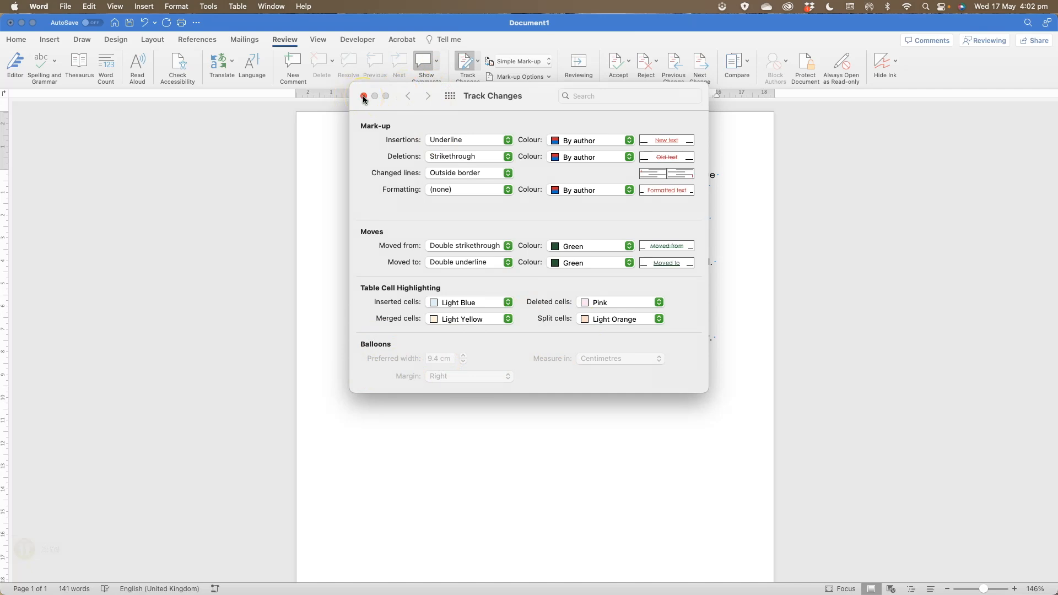
click(442, 141)
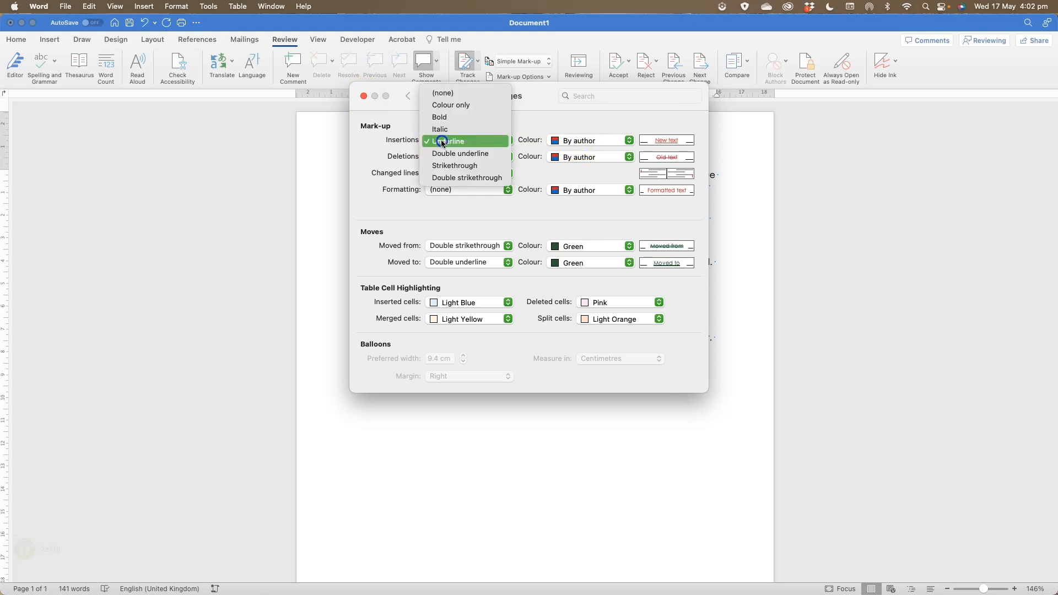
click(379, 220)
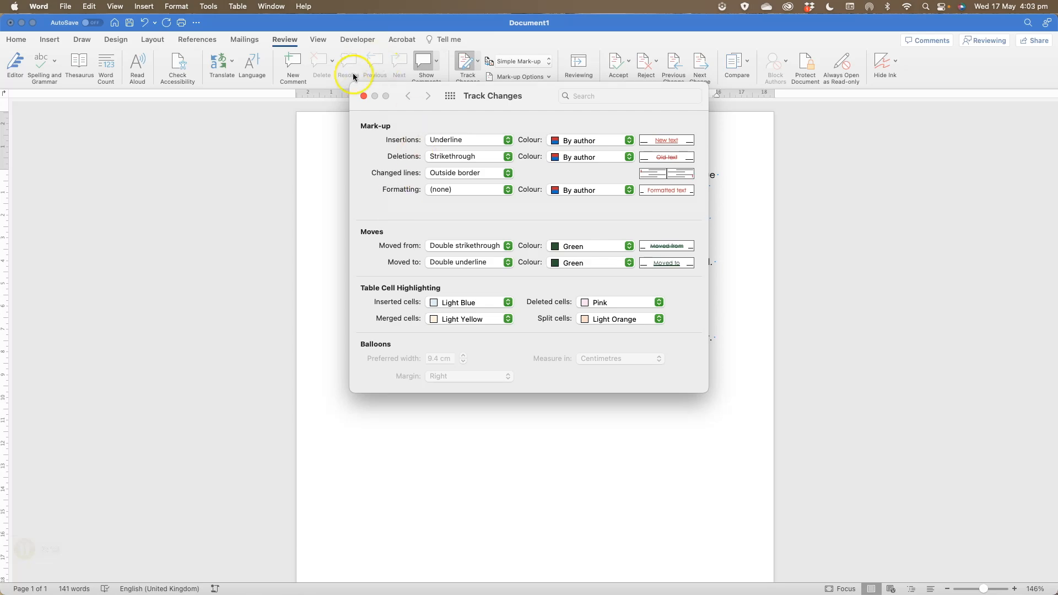
click(363, 95)
click(452, 295)
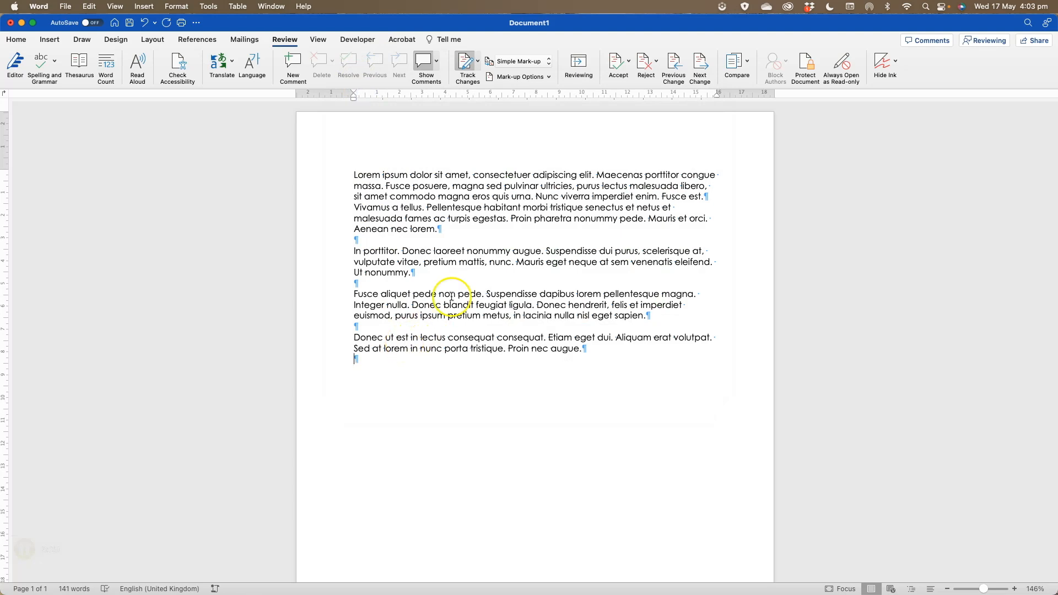
Below the line ending "Aenean nec lorem.", add a blank line and the sentence "The quick brown fox jumped over the lazy dog."
click(990, 591)
scroll(736, 497, down, 1)
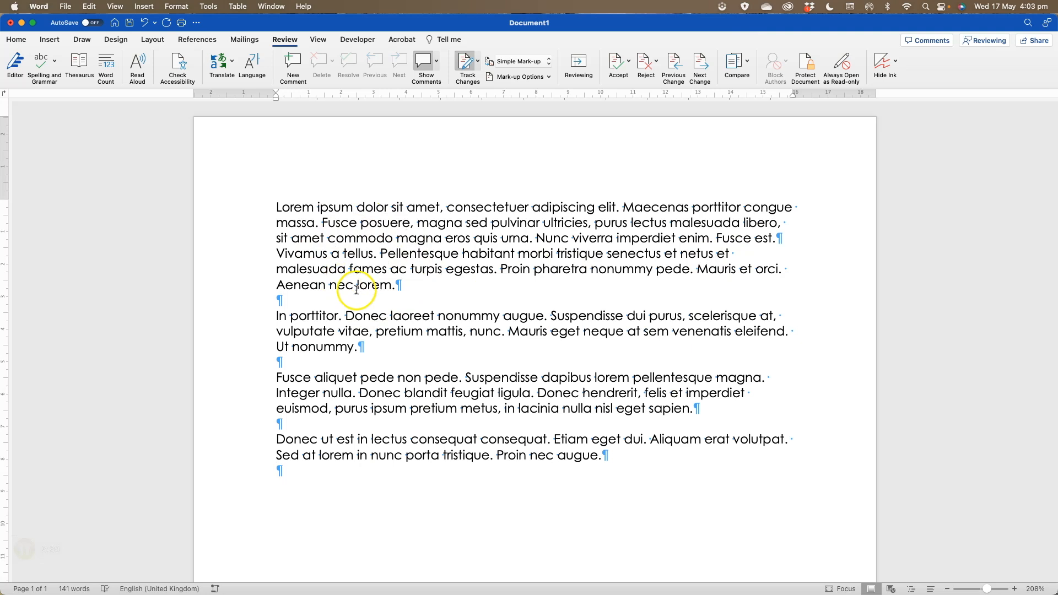
click(404, 286)
key(Return)
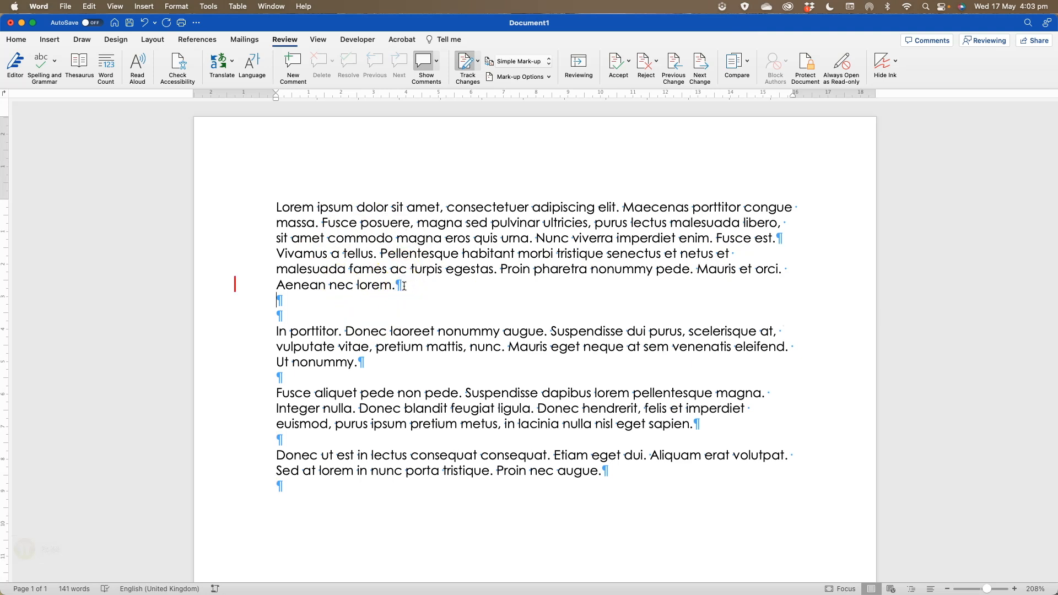
key(Return)
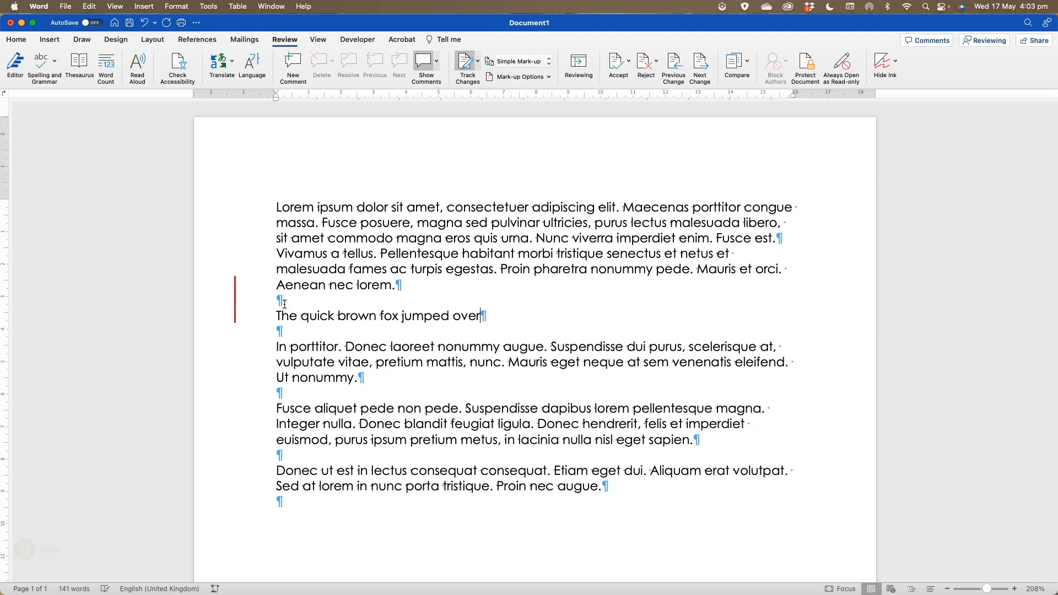
click(462, 342)
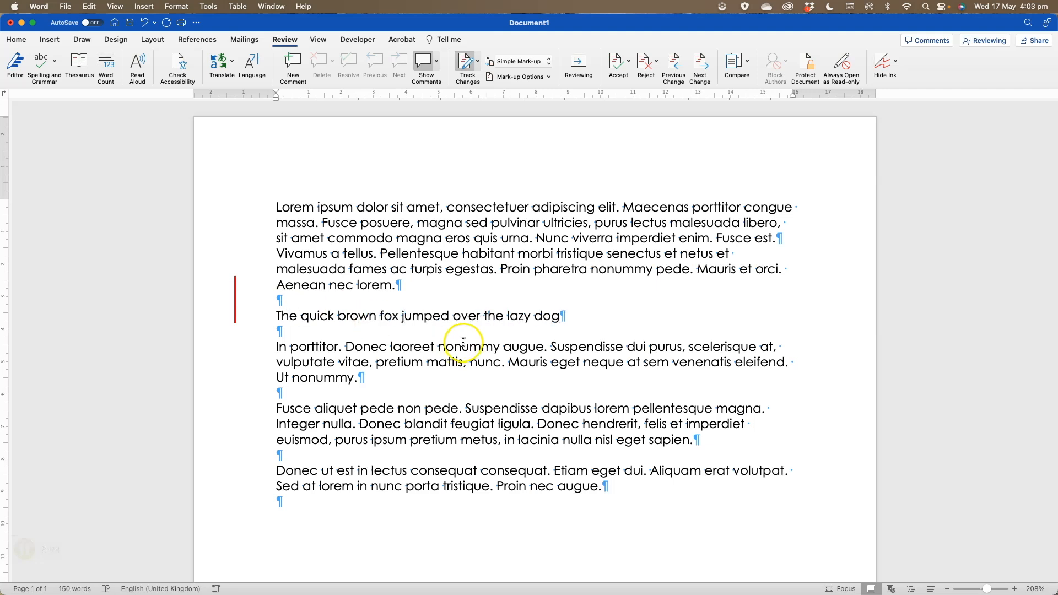
Compare how the inserted sentence looks in the All Markup, Simple Mark-up and Original display modes
click(526, 61)
click(520, 76)
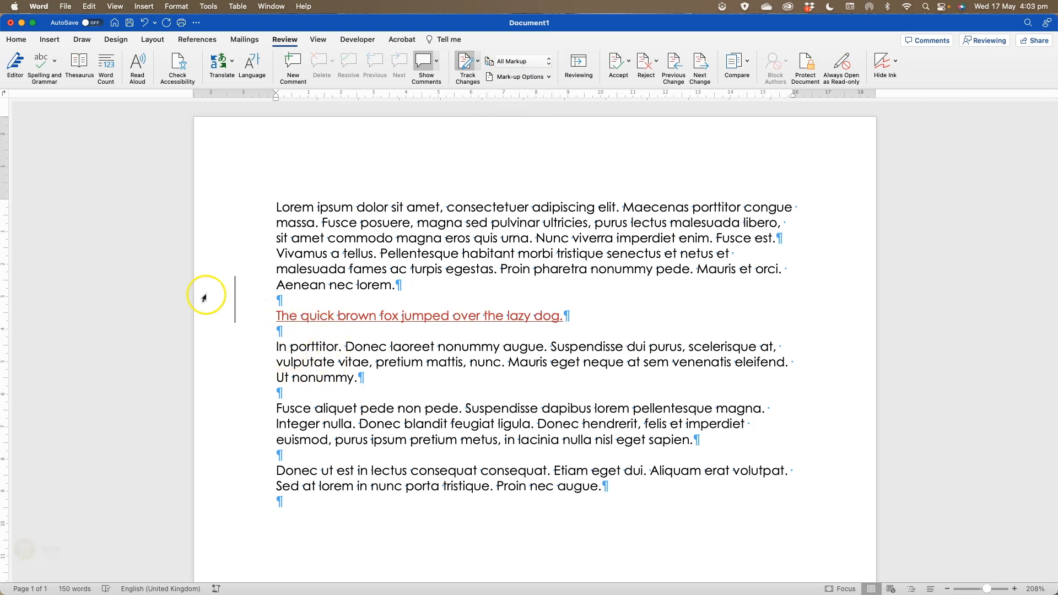
click(524, 61)
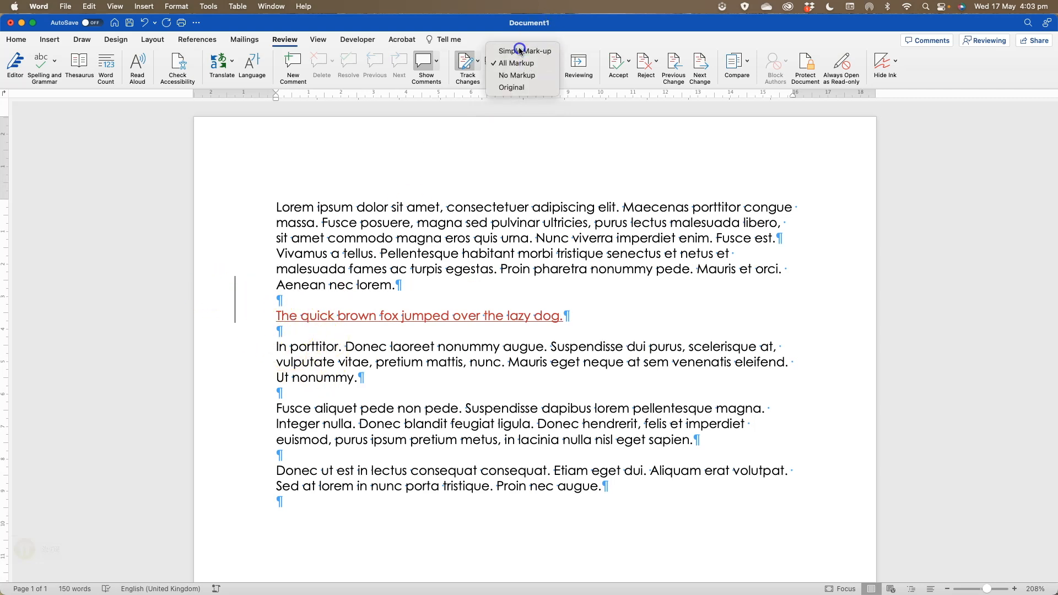
click(519, 49)
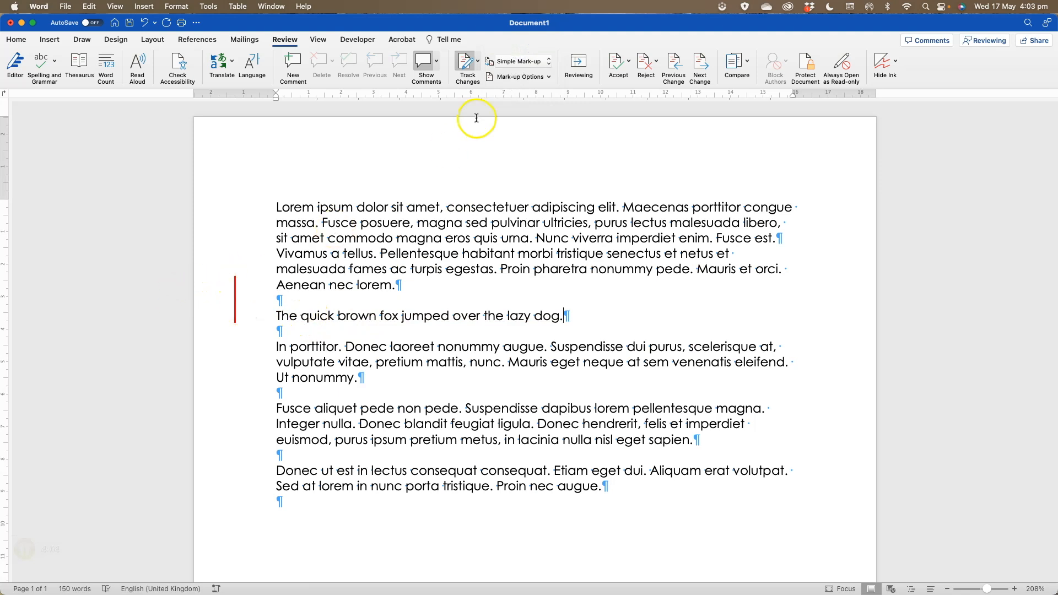
click(512, 62)
click(514, 85)
click(523, 61)
click(519, 76)
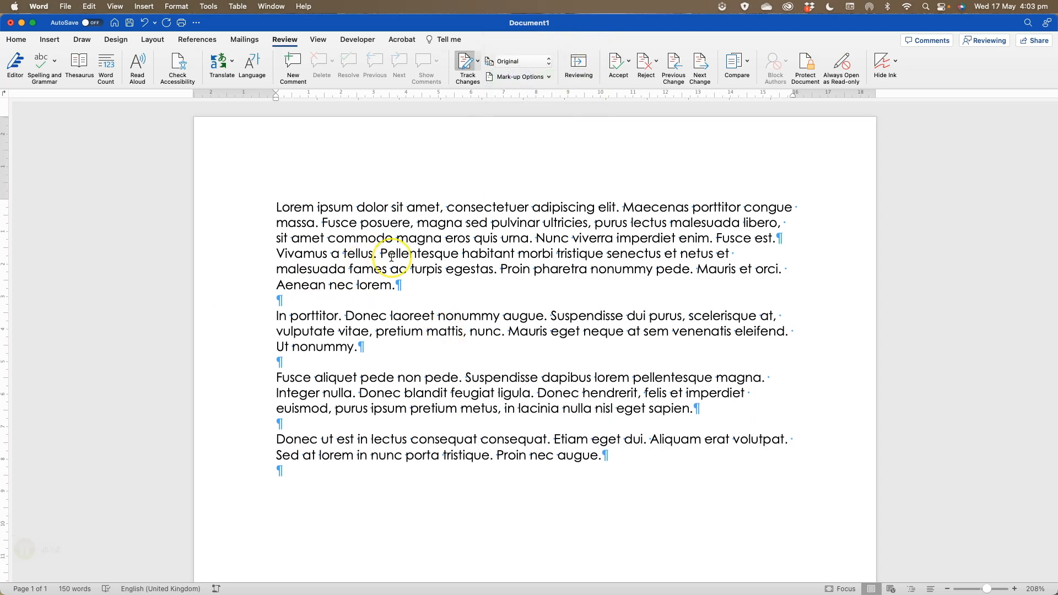
Undo the typing of the inserted sentence and set the tracked changes display to All Markup
click(417, 281)
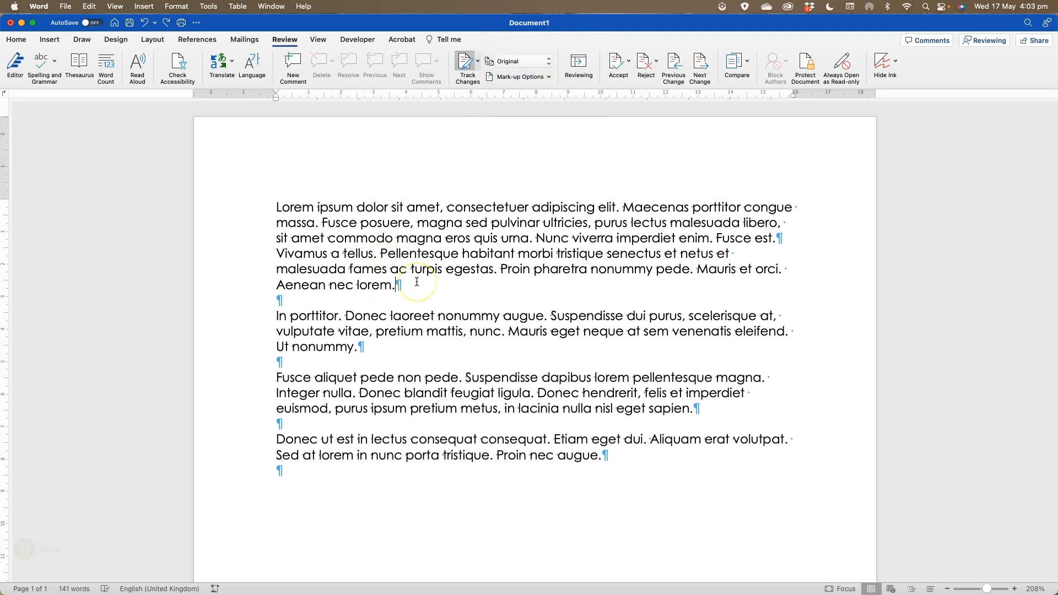
click(521, 61)
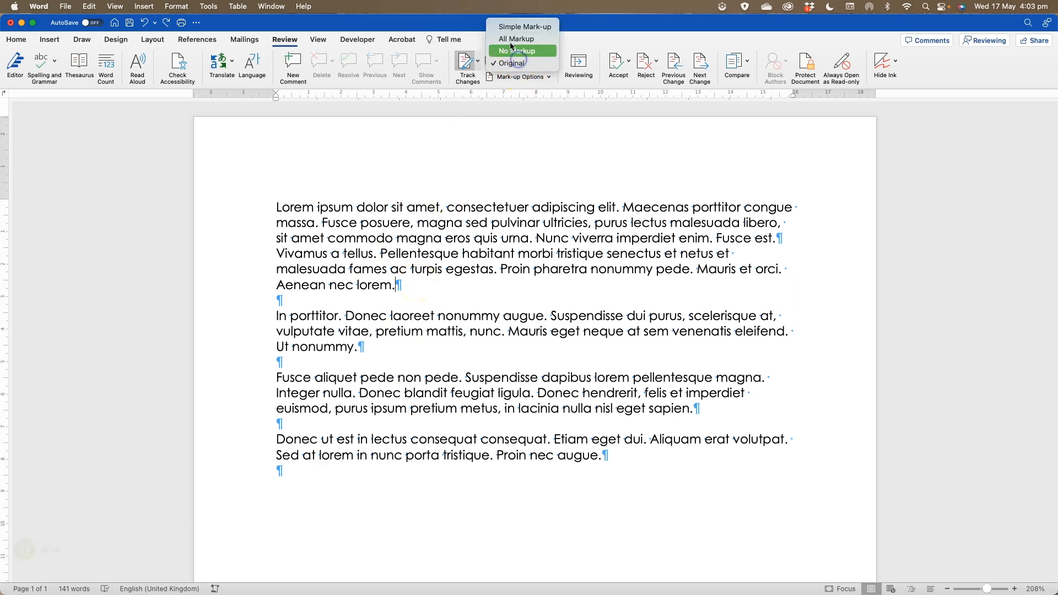
click(517, 38)
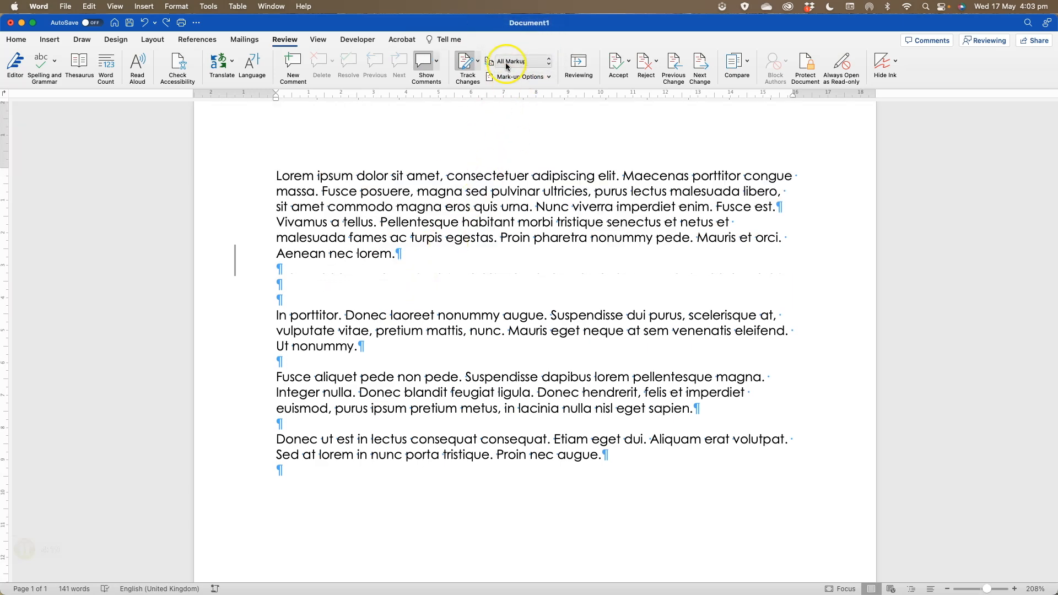
Set the mark-up balloons option to Show Revisions in Balloons
click(518, 76)
mouse_move(516, 141)
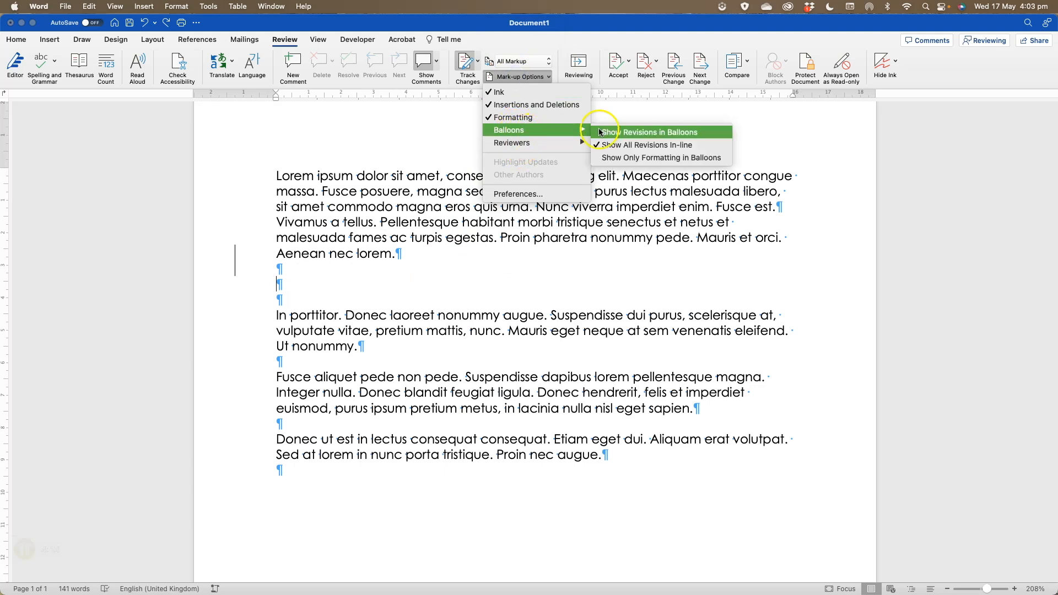
click(632, 133)
Enter "The quick brown fox jumped over the lazy dog." on the empty line after the first blank line, and change "jumped" to "jumps"
click(309, 282)
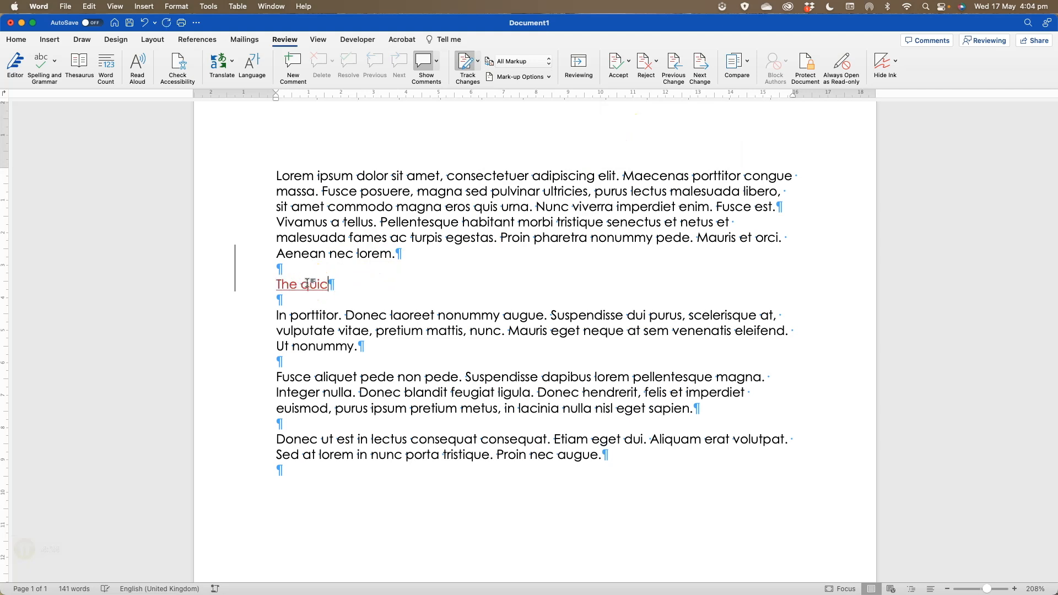
text(The quick brown fox jumped over the lazy dog.)
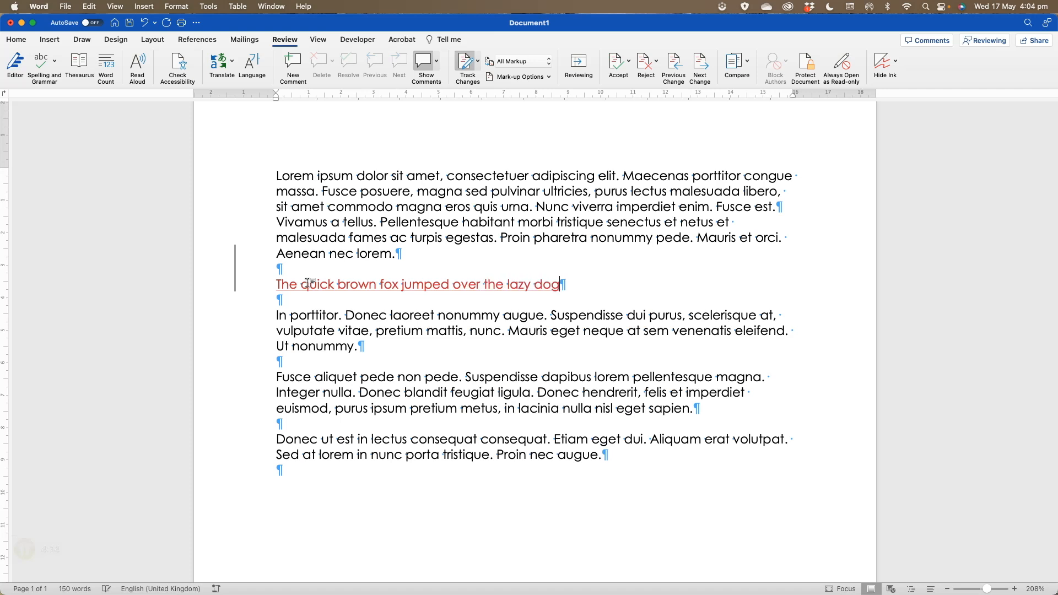
click(445, 281)
key(BackSpace)
key(BackSpace)
text(s)
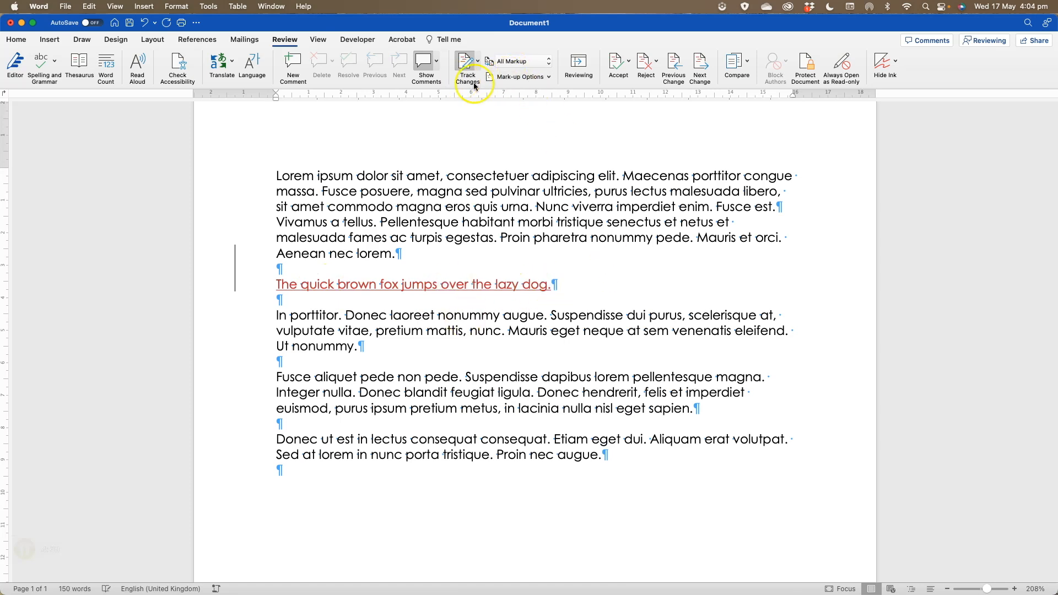
Set Track Changes to Just Mine, accepting that it turns off tracking for everyone else
click(479, 61)
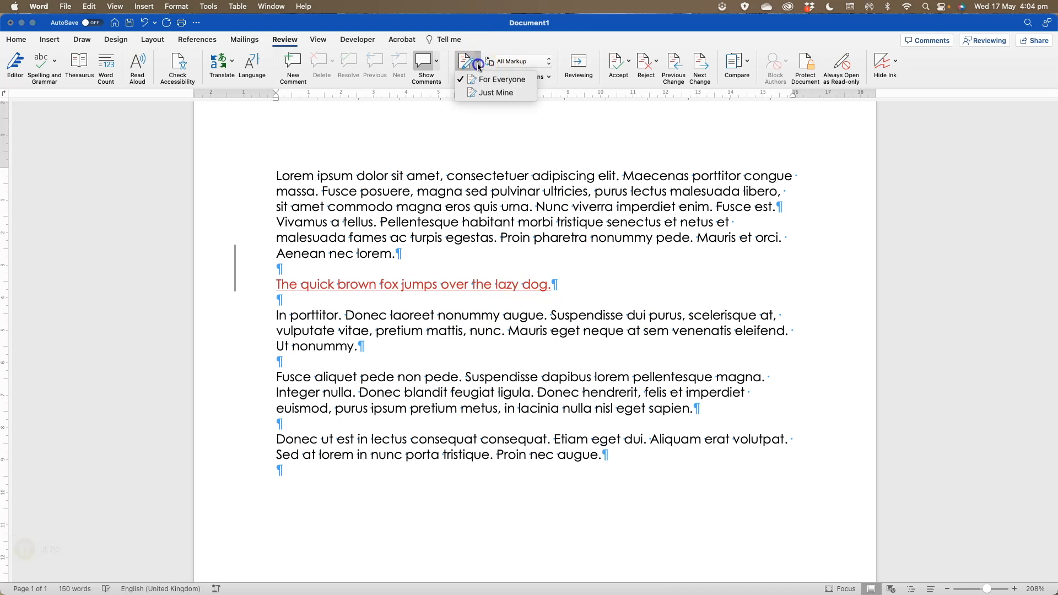
click(483, 94)
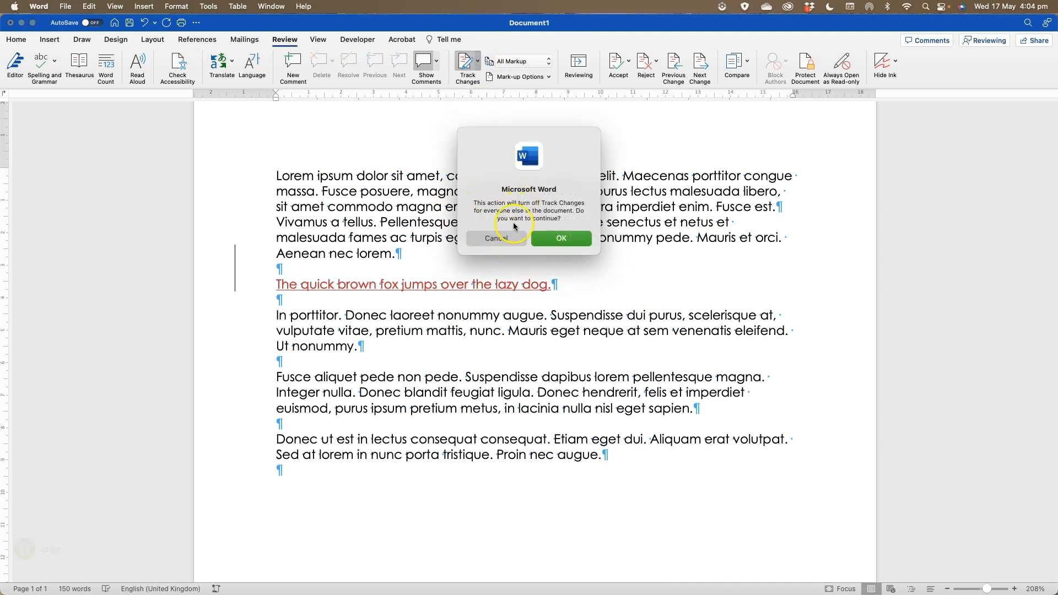
click(563, 239)
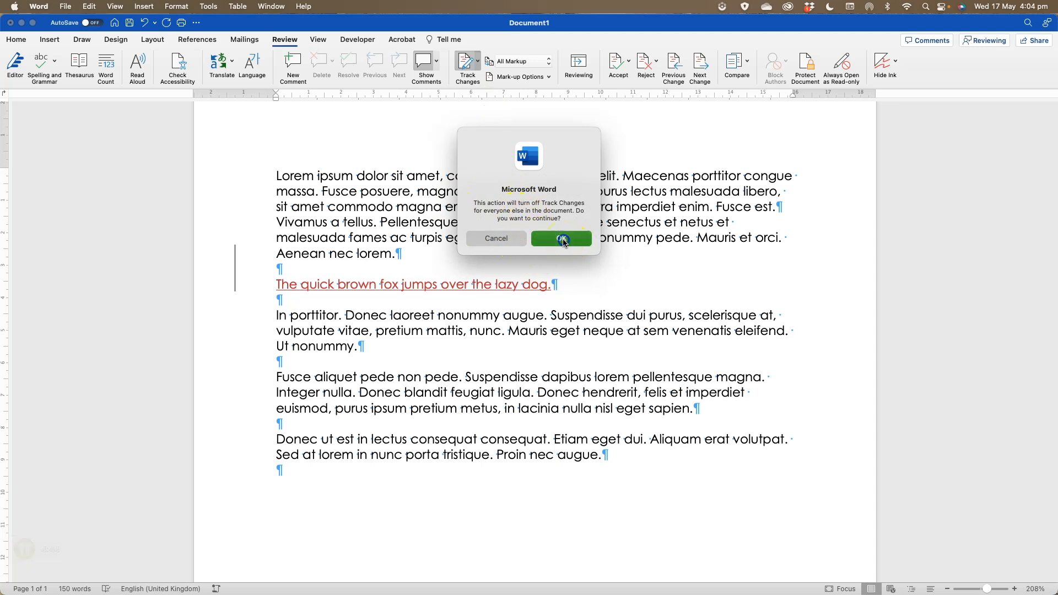
Try the List display for comments, discarding the new comment started there, and return to the Contextual display
click(437, 61)
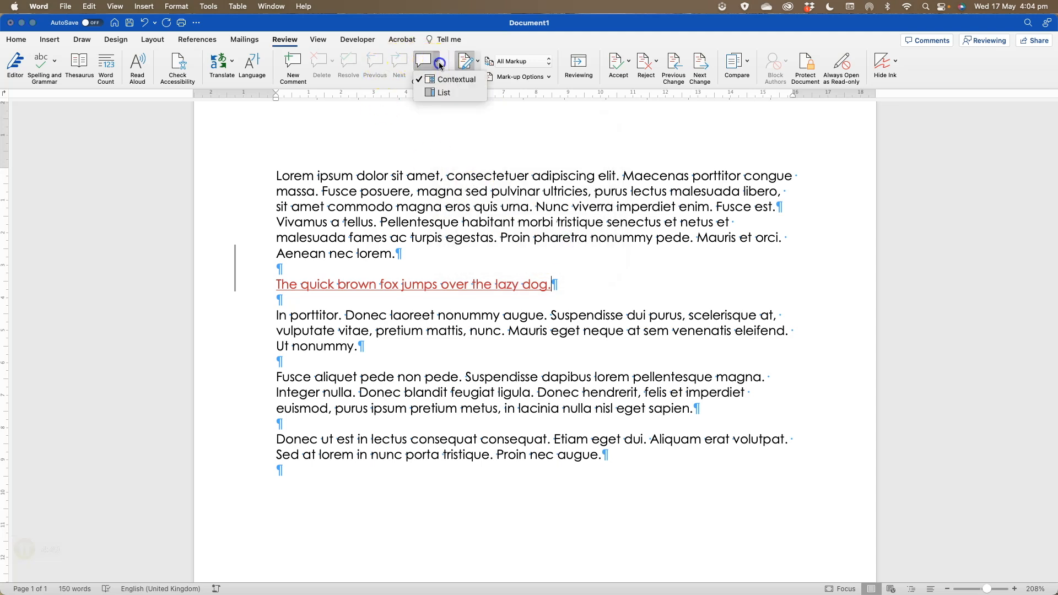
click(433, 92)
click(907, 117)
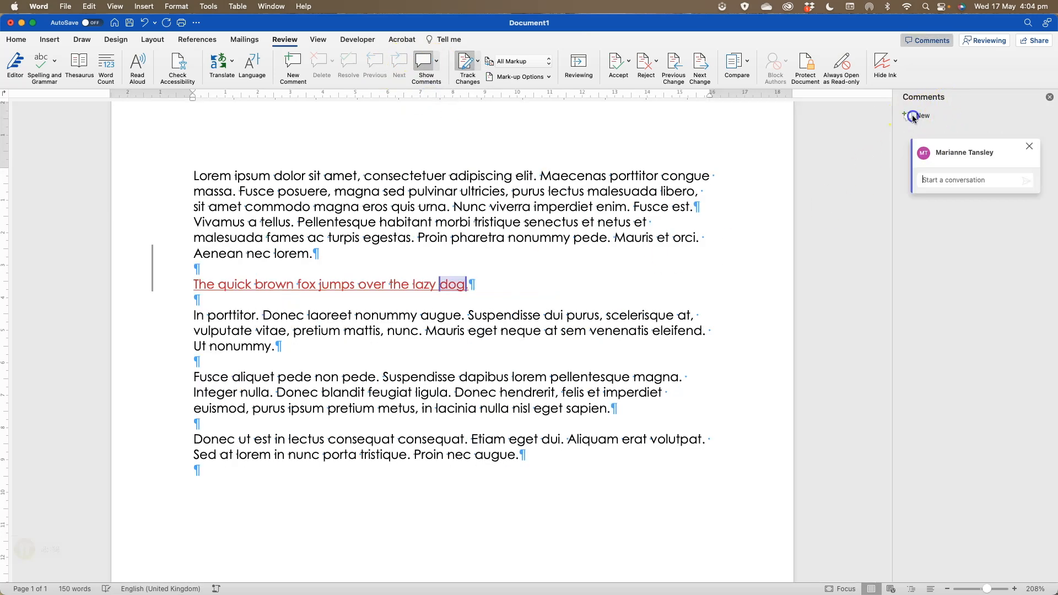
click(1029, 145)
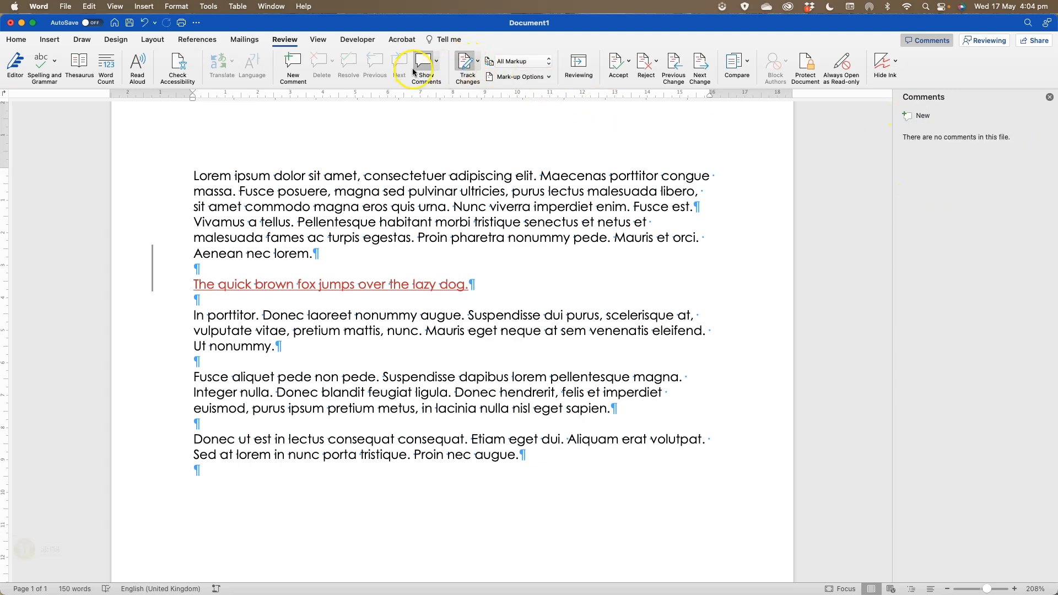
click(439, 64)
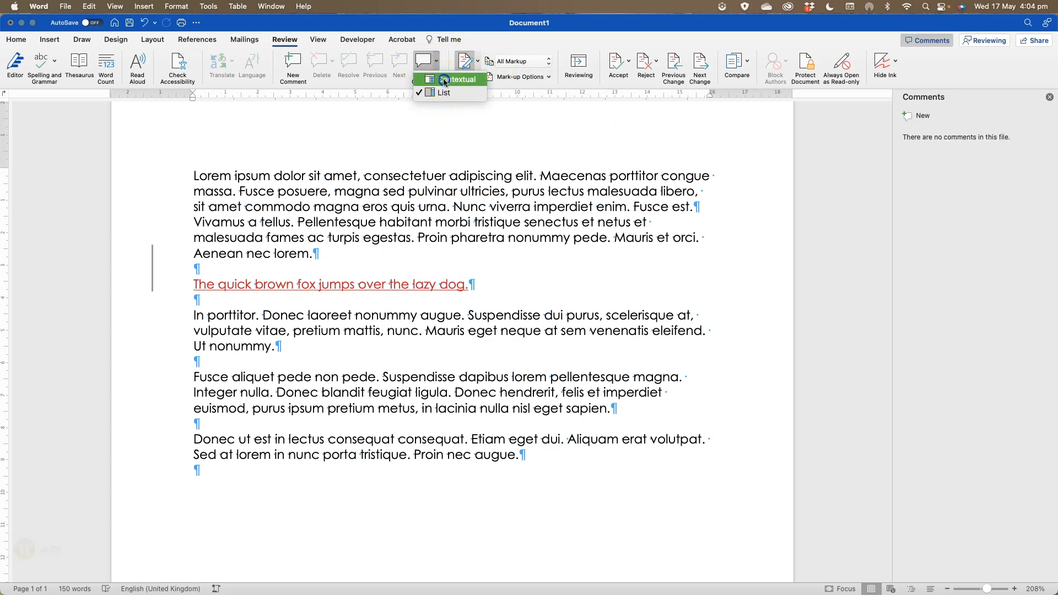
click(438, 79)
Set the balloons option to Show Only Formatting in Balloons and make "In porttitor" below the inserted sentence bold
click(531, 61)
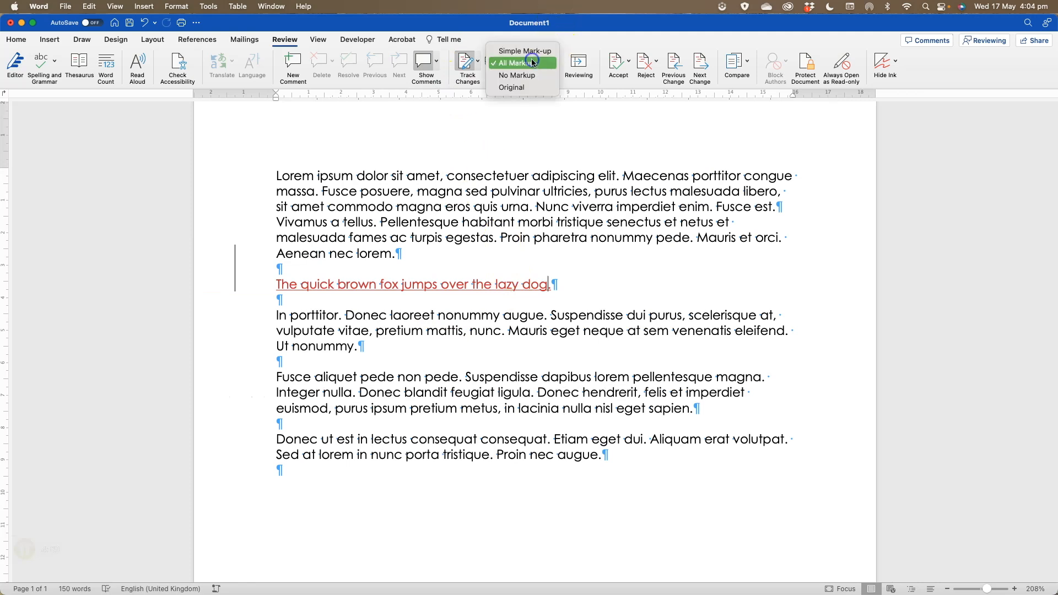
click(529, 65)
click(515, 77)
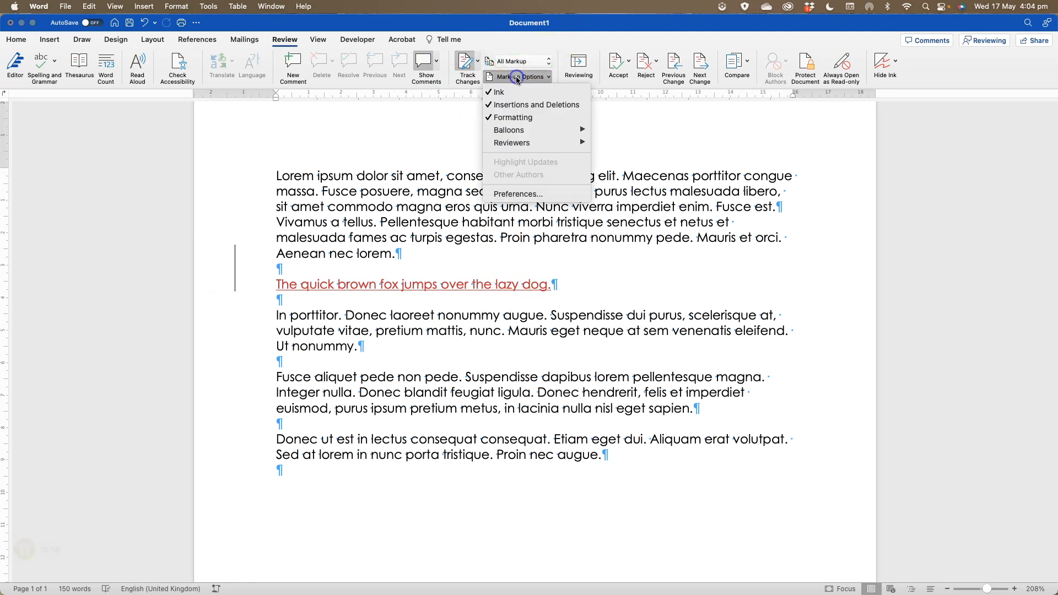
mouse_move(531, 130)
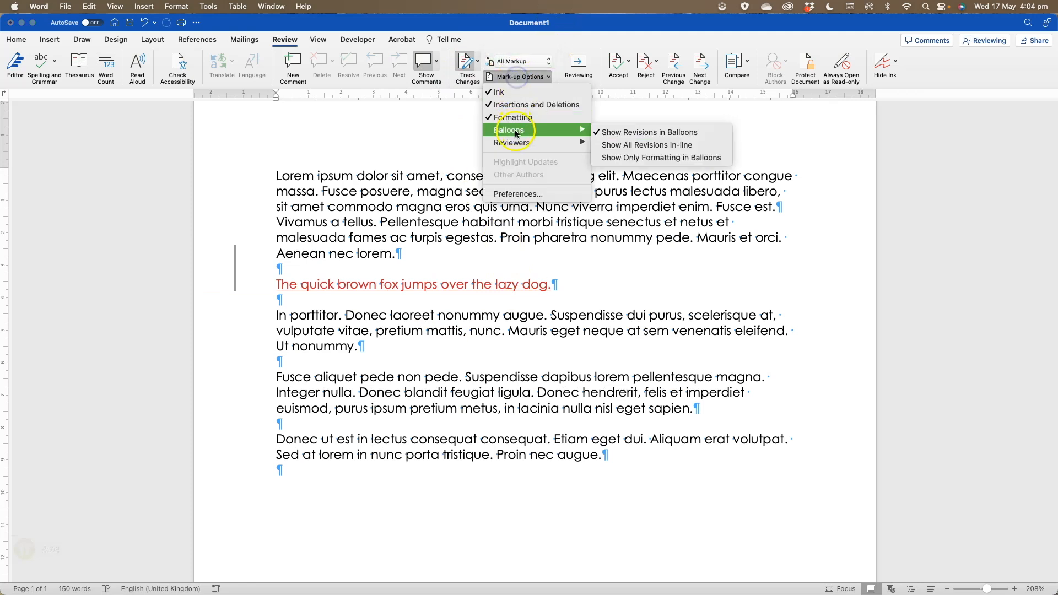
click(630, 158)
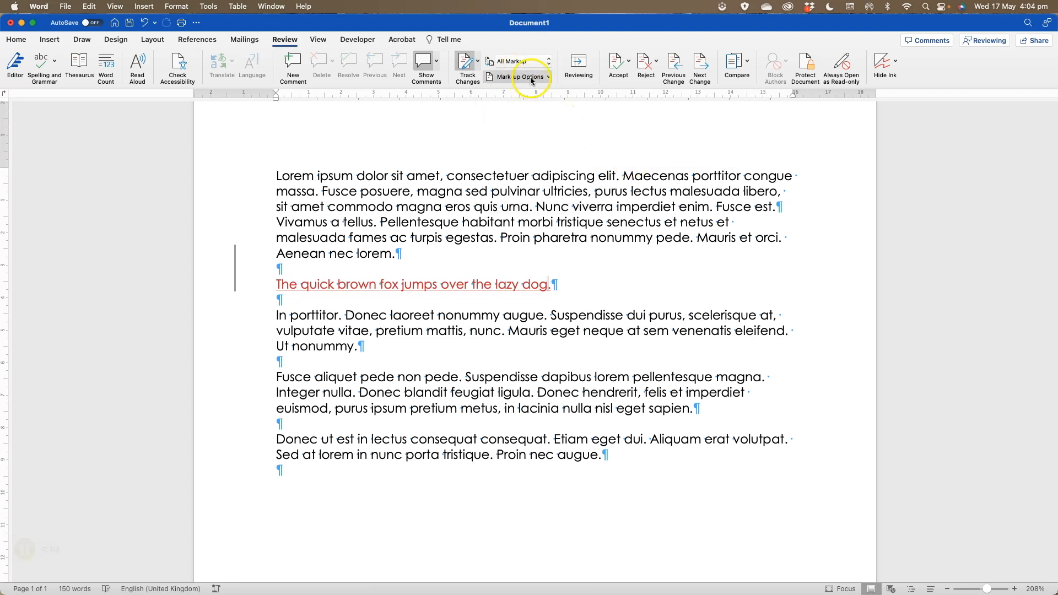
drag(276, 315, 337, 315)
key(super+b)
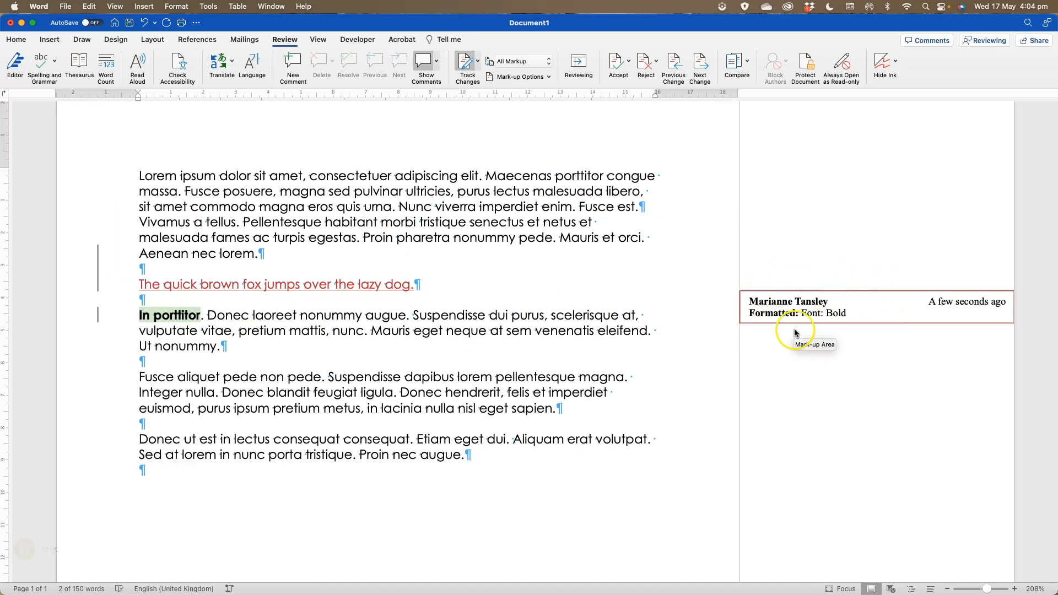
Keep the All Markup display and set the balloons option to Show Revisions in Balloons
click(524, 61)
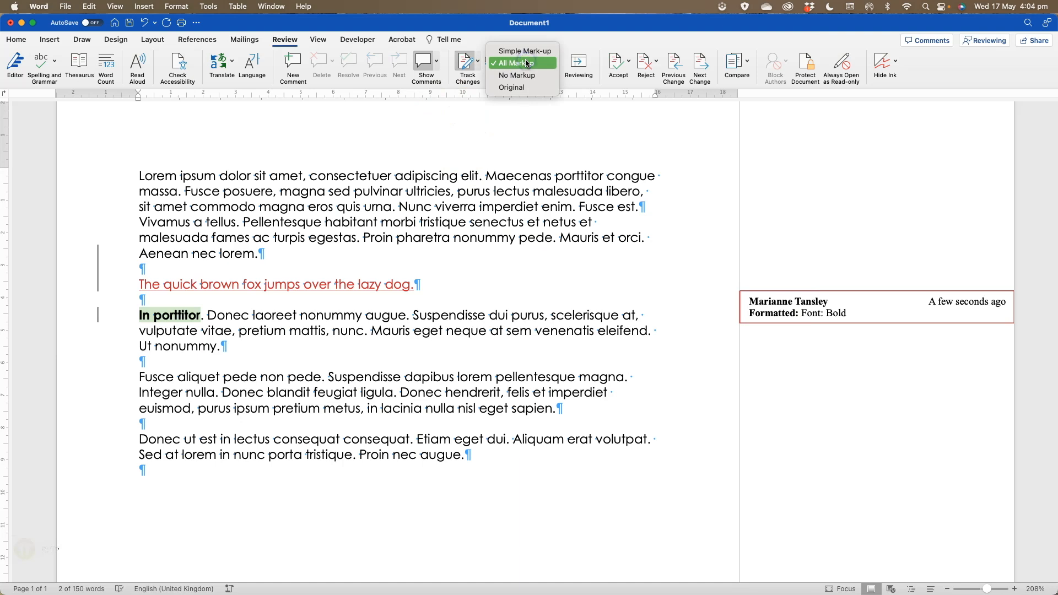
click(526, 63)
click(530, 63)
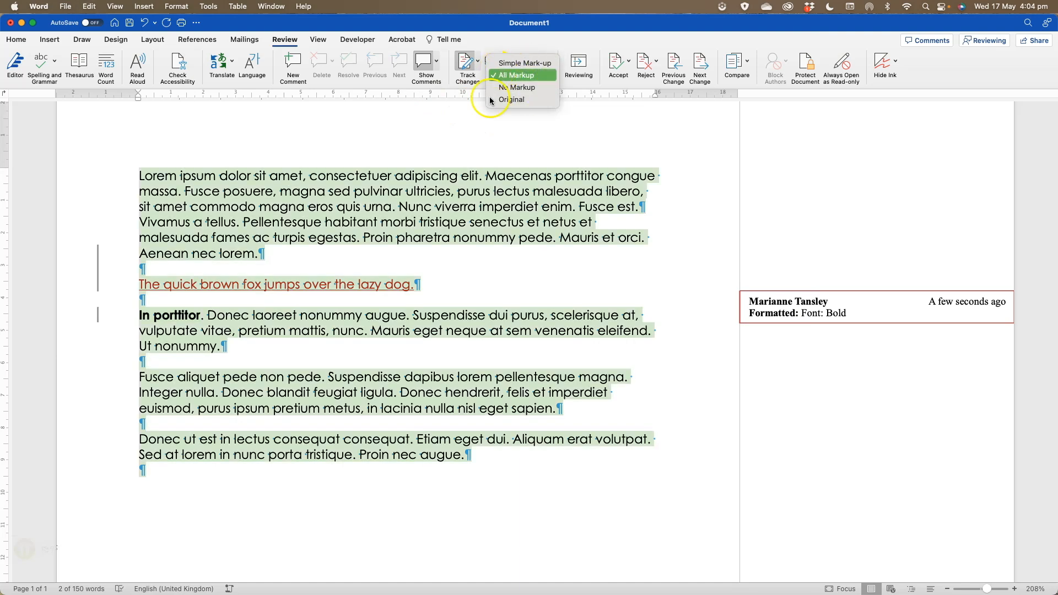
click(516, 75)
click(520, 77)
mouse_move(529, 130)
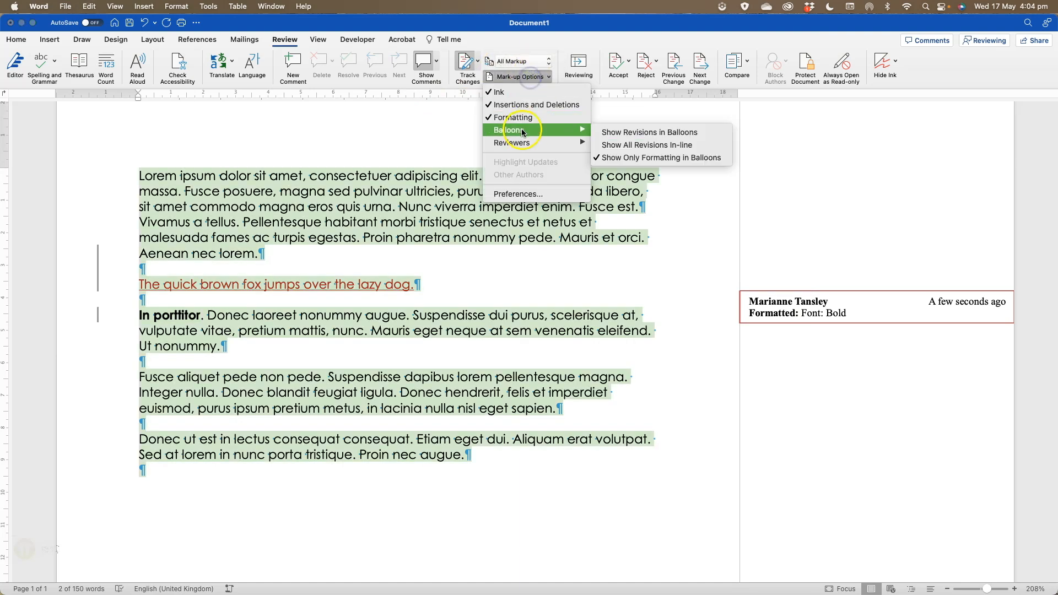
click(624, 132)
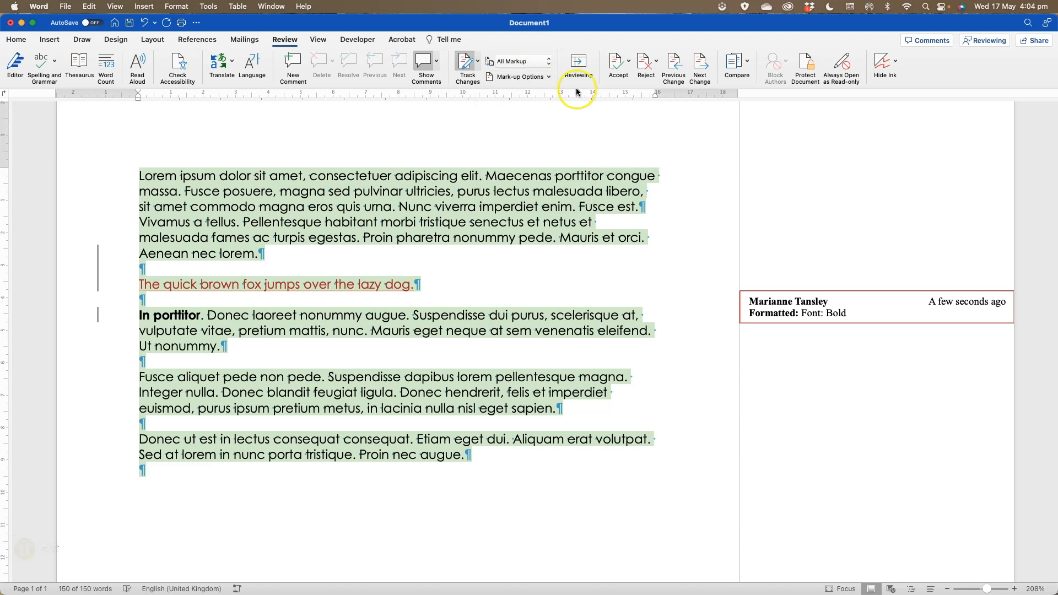
Set the balloons option to Show All Revisions In-line and clear the text selection
click(530, 62)
click(567, 143)
click(521, 76)
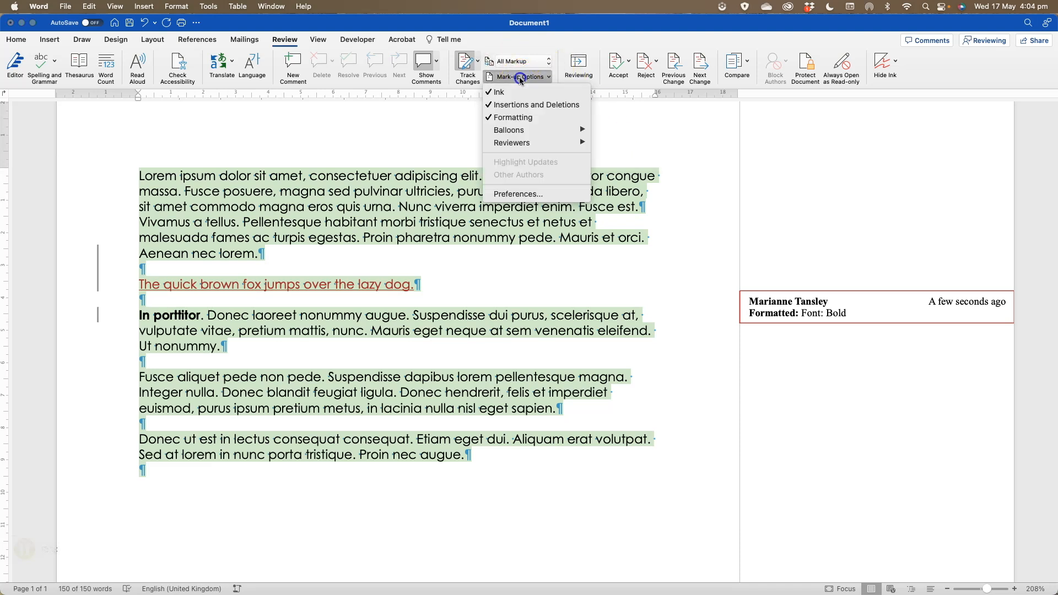
mouse_move(522, 131)
click(622, 146)
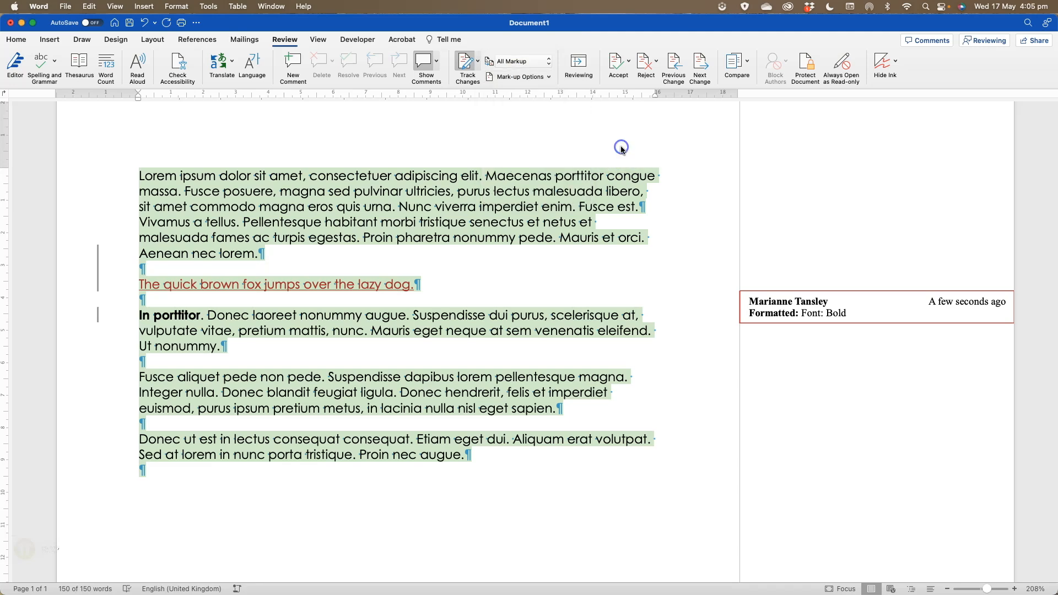
click(302, 330)
Toggle between the All Markup and Simple Mark-up displays with the change line beside "In porttitor"
click(235, 318)
click(235, 318)
click(235, 318)
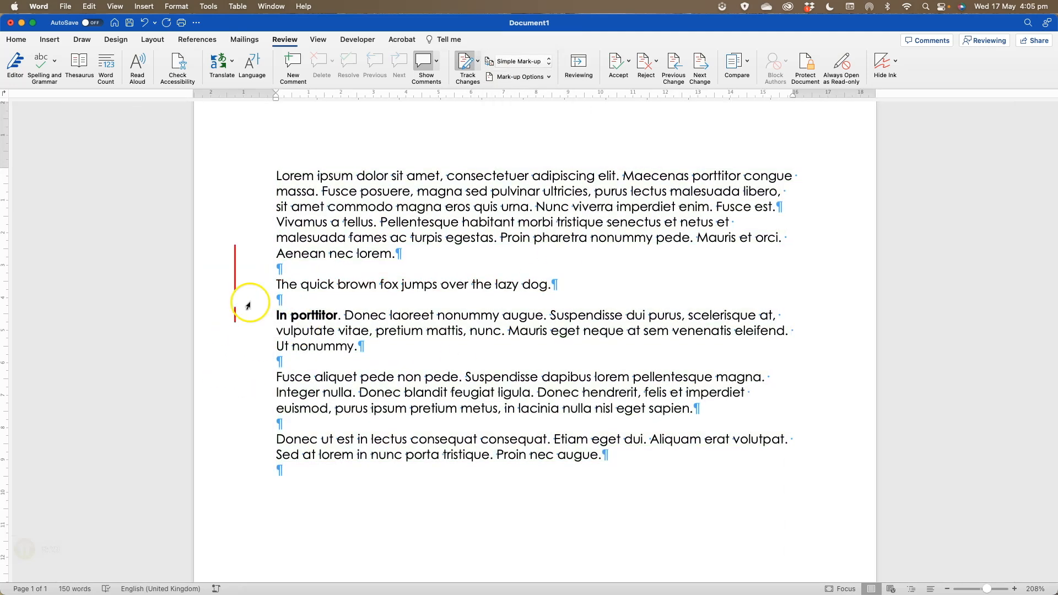
Step through the tracked changes to the bold "In porttitor" and set the tracked changes display to All Markup
click(698, 65)
click(699, 65)
click(698, 65)
click(699, 65)
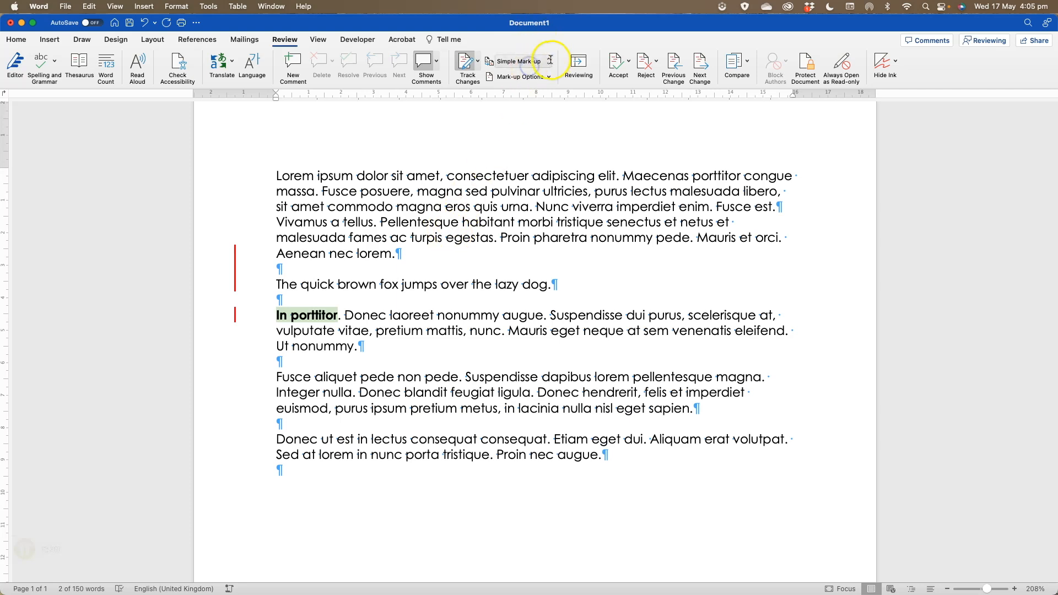
click(550, 60)
click(530, 78)
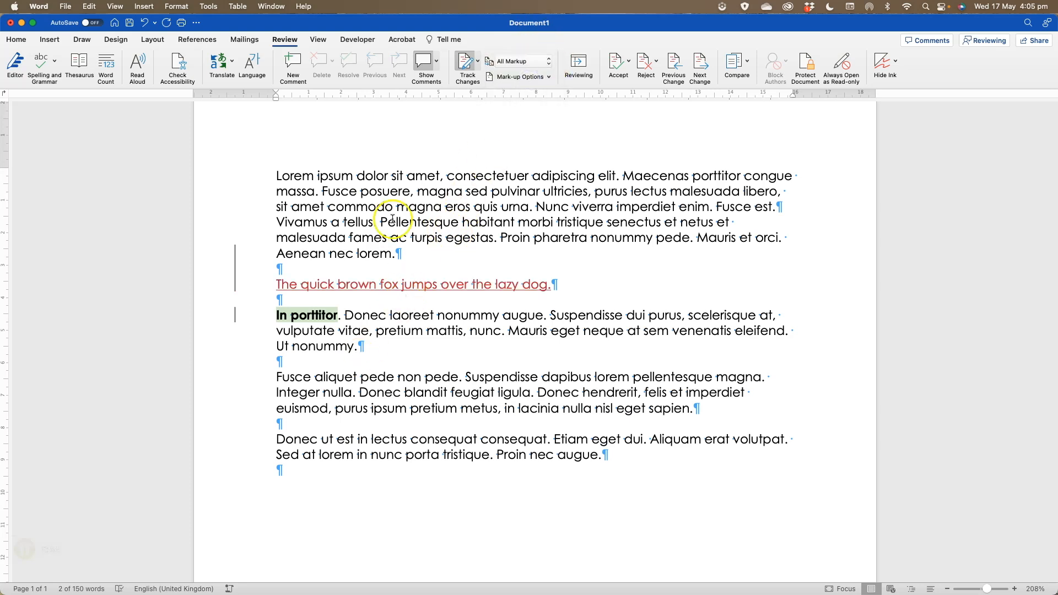
Look over the mark-up options and set Track Changes to For Everyone
click(539, 77)
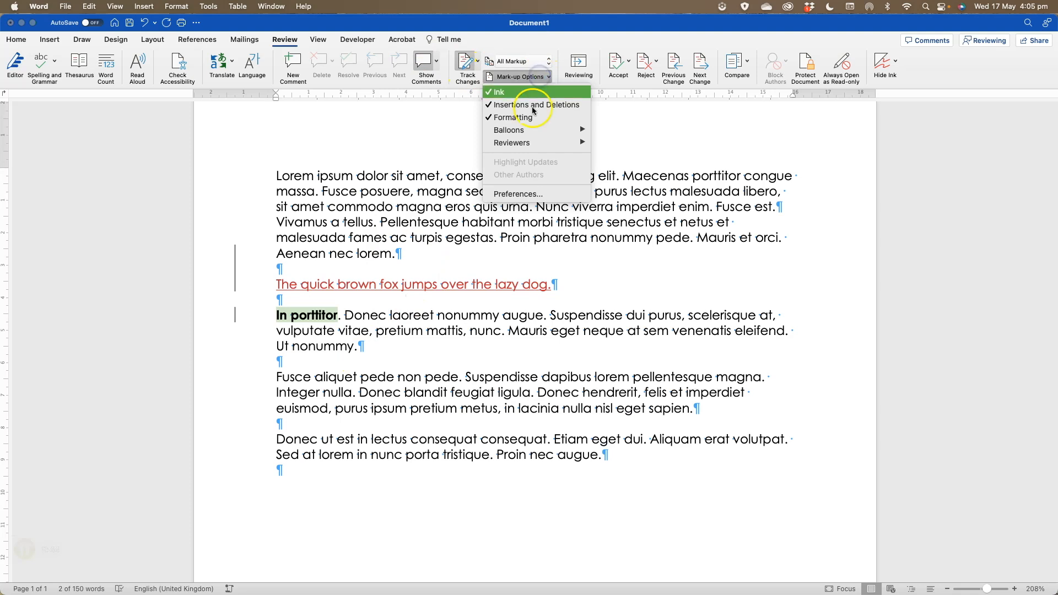
click(518, 144)
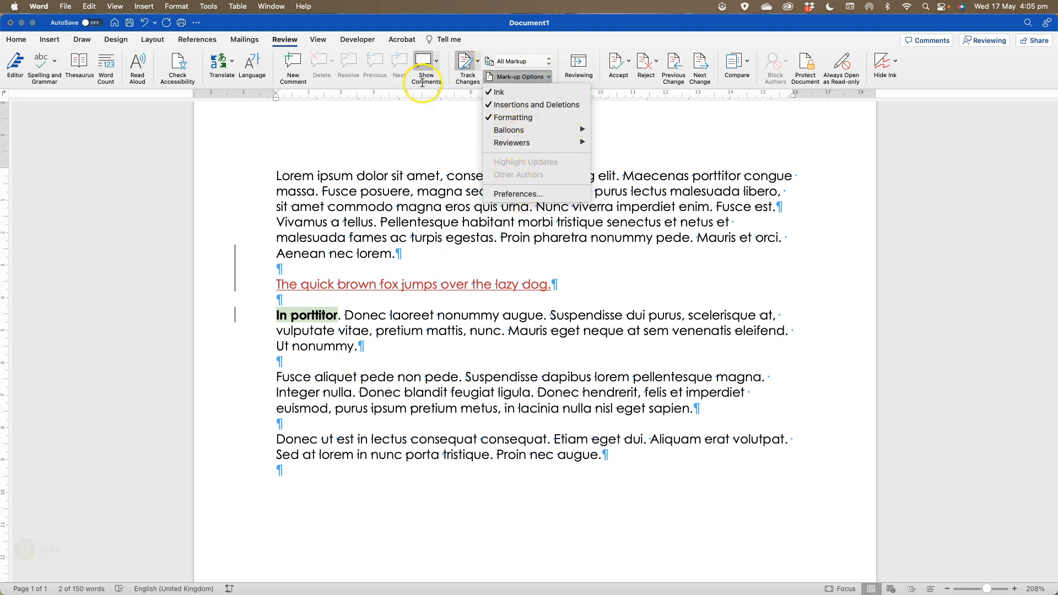
click(475, 63)
click(477, 62)
click(484, 81)
click(453, 211)
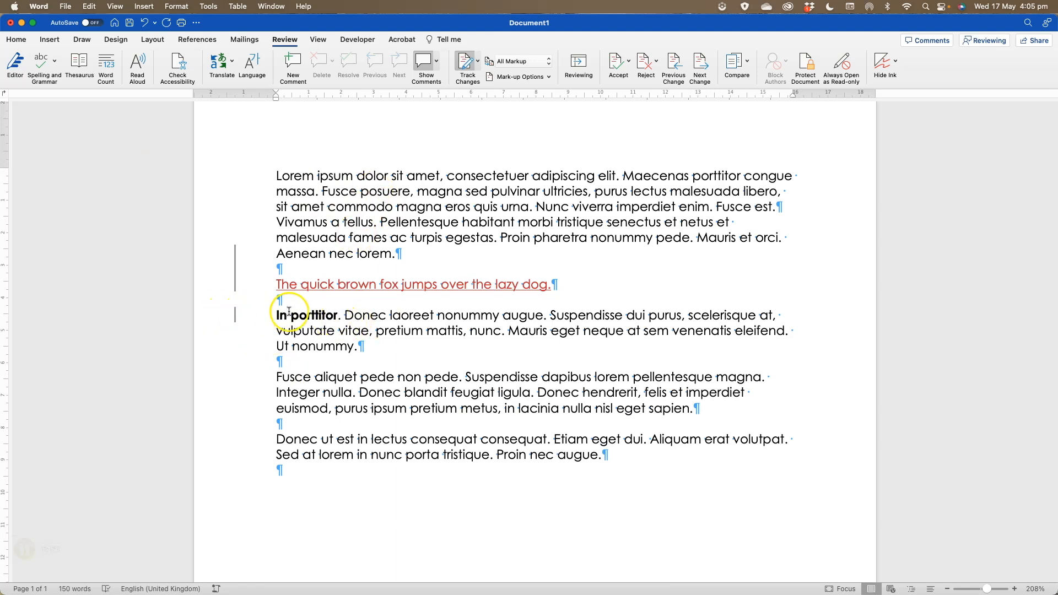
Save the document to the Desktop as "Lorem ipsum dolor sit amet.docx"
click(130, 24)
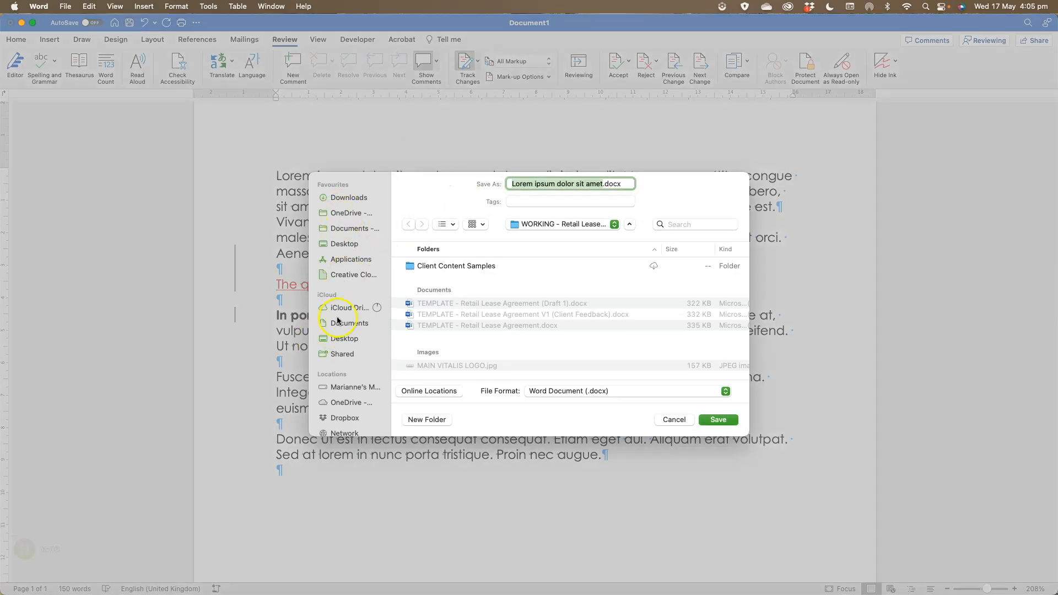
click(338, 244)
click(718, 420)
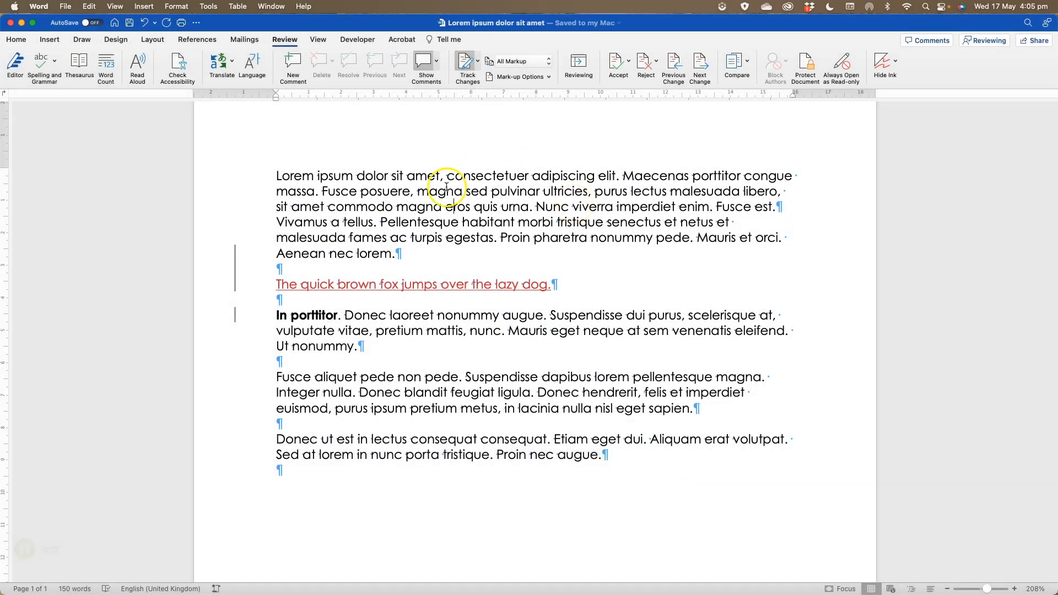
Close the saved document and quit the application
click(16, 24)
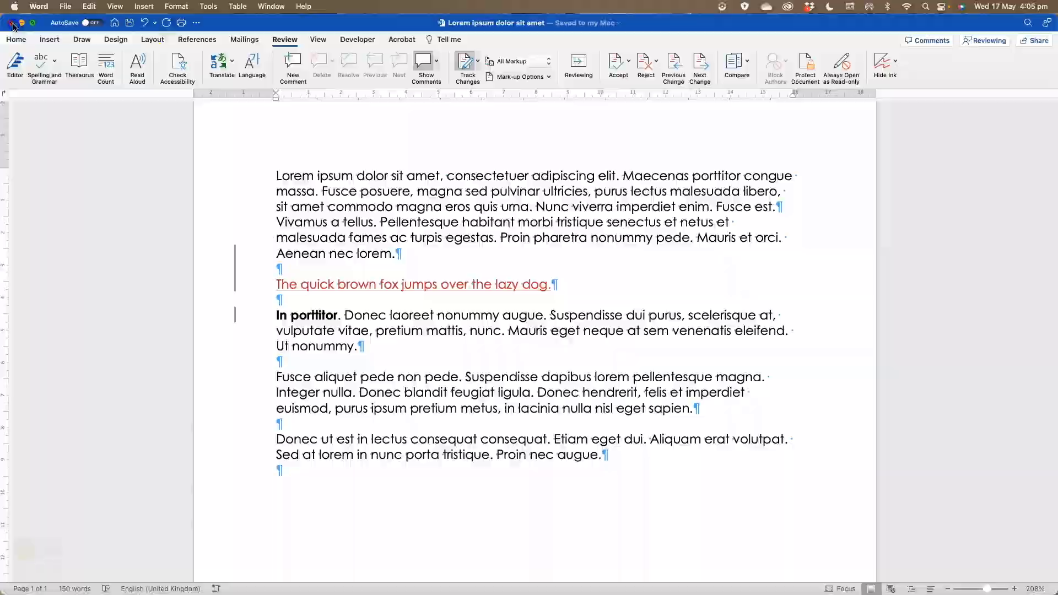
click(39, 6)
click(51, 137)
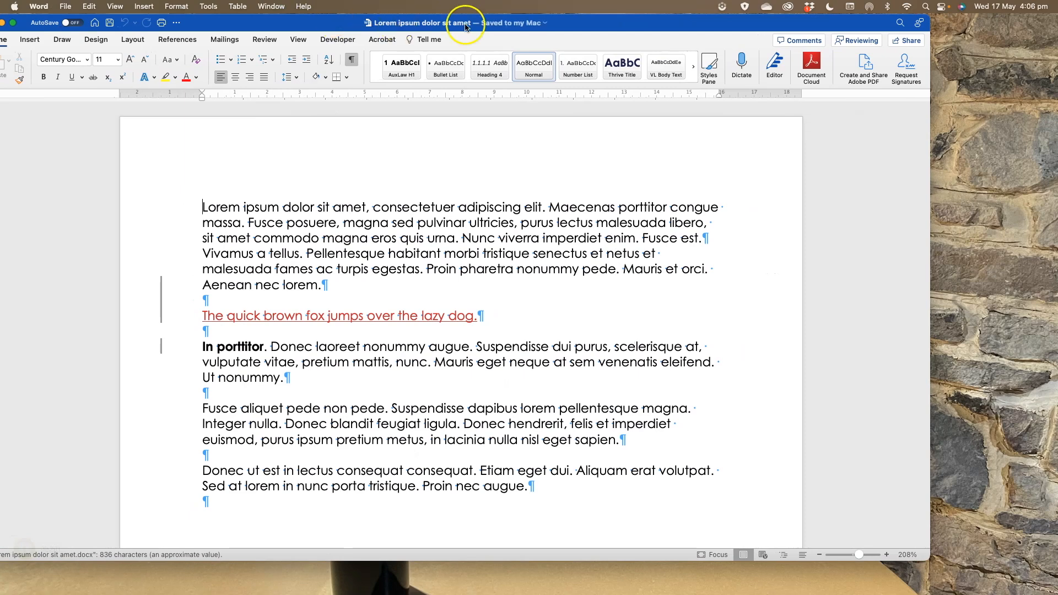
Check the Editing, Reviewing and Viewing modes of the reopened document, leaving Reviewing selected, and look at its comments list
click(867, 44)
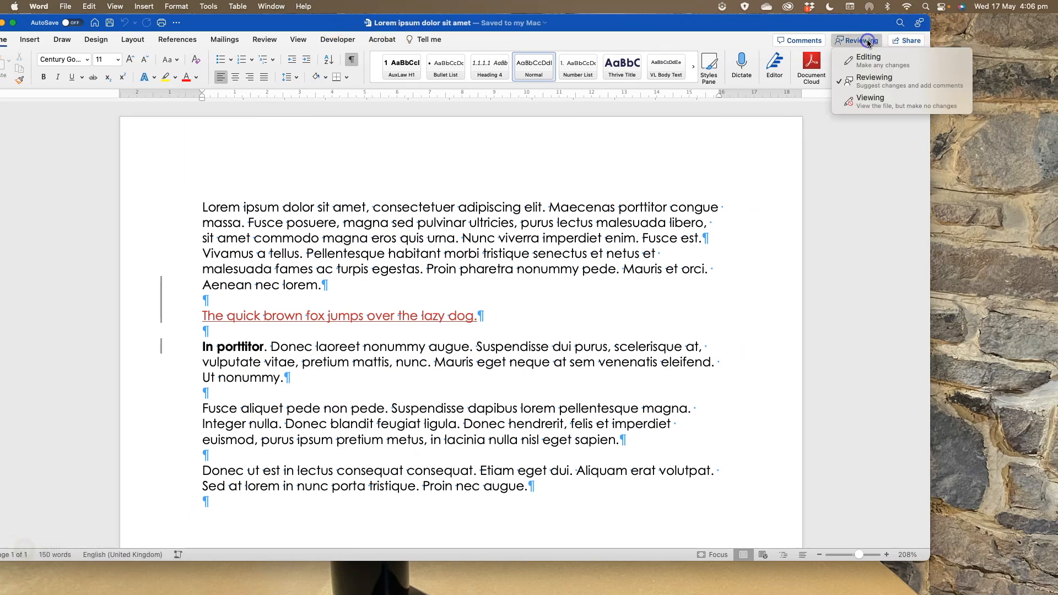
click(891, 82)
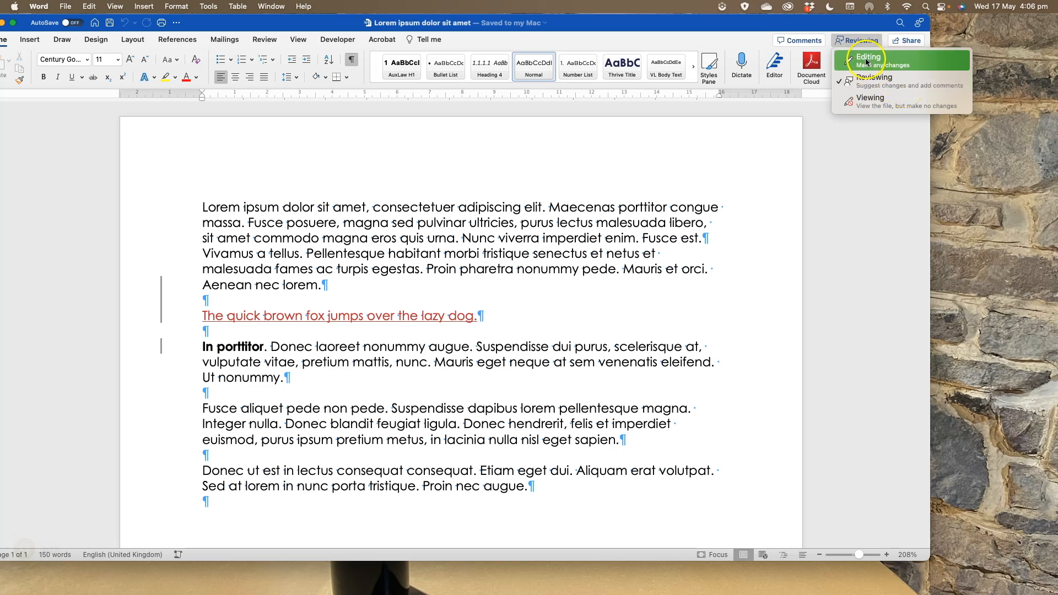
click(794, 43)
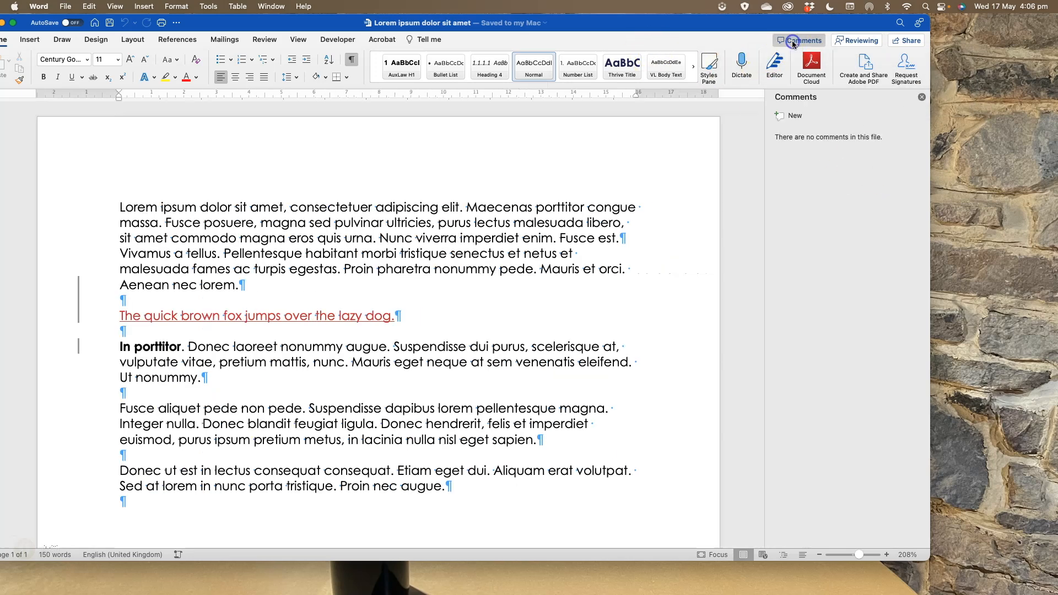
click(792, 41)
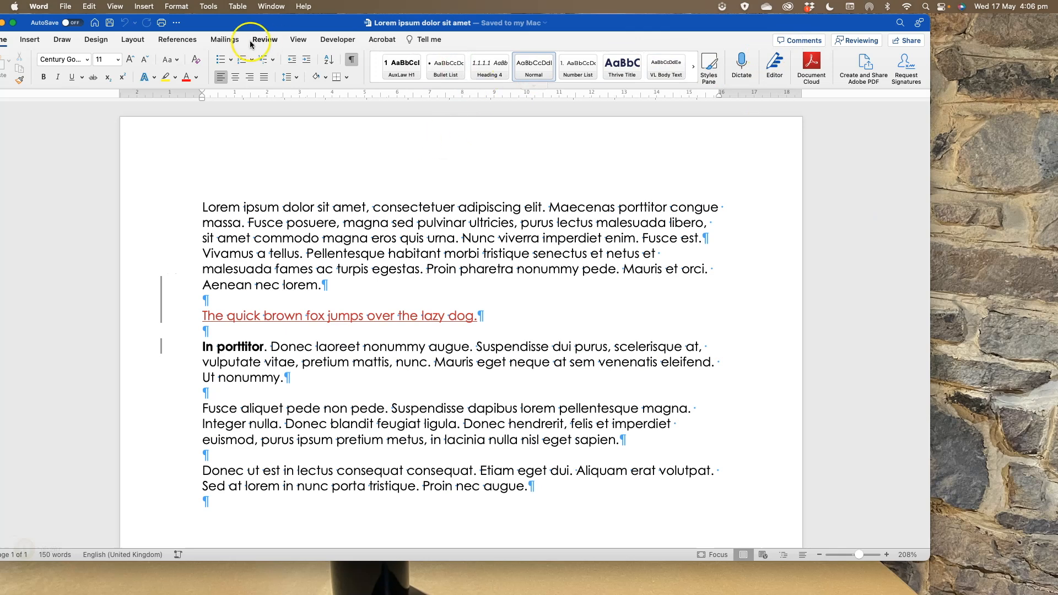
Go to the first tracked change and show the list of all revisions in the document
click(270, 42)
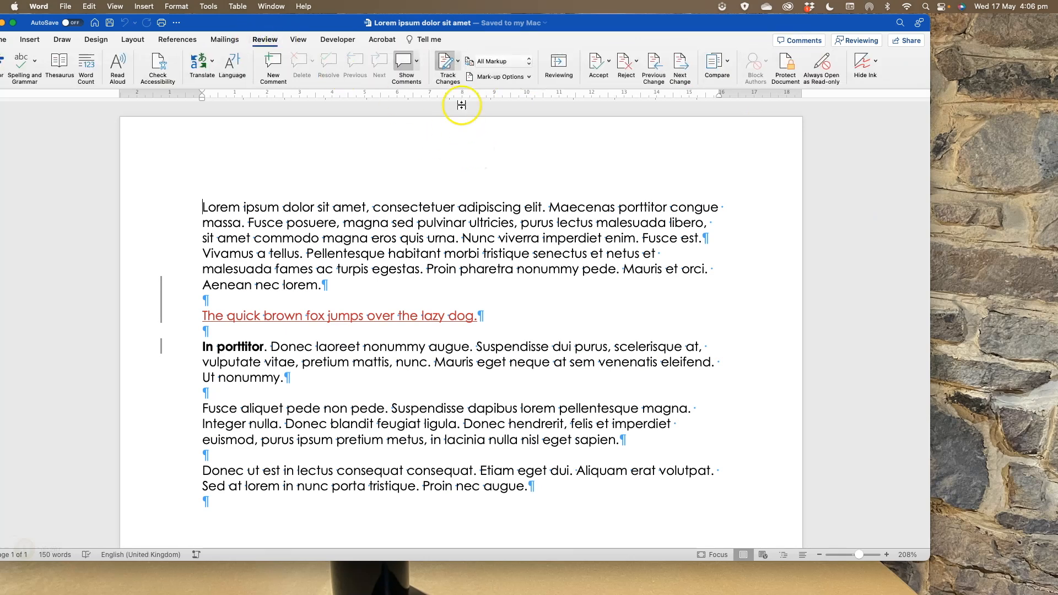
click(679, 64)
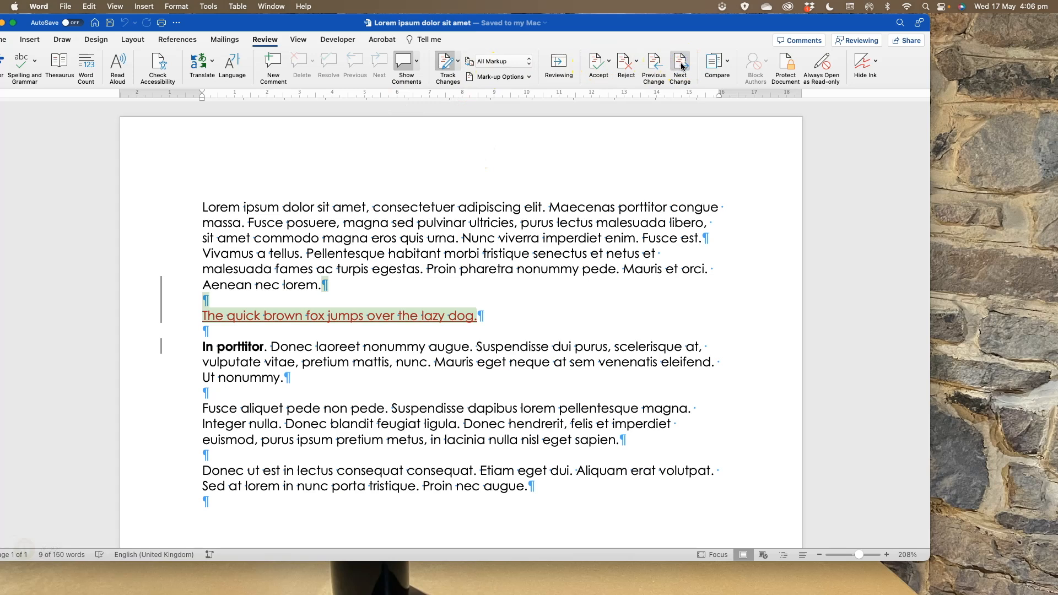
click(558, 63)
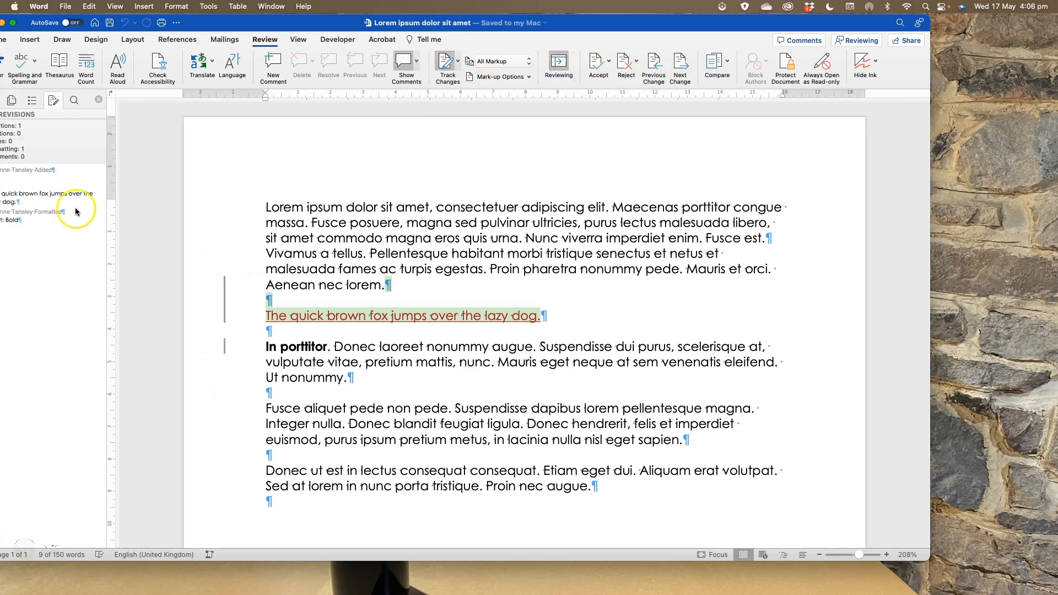
Delete the text of the paragraph beginning "Fusce aliquet pede non pede" while changes are being tracked
drag(323, 23, 346, 23)
drag(354, 21, 355, 21)
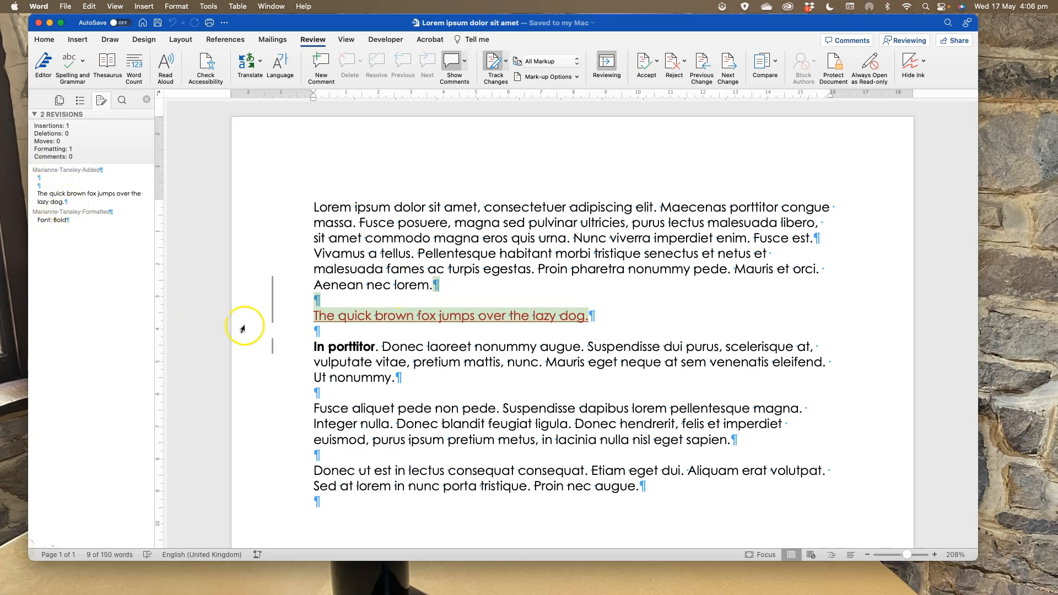
click(55, 220)
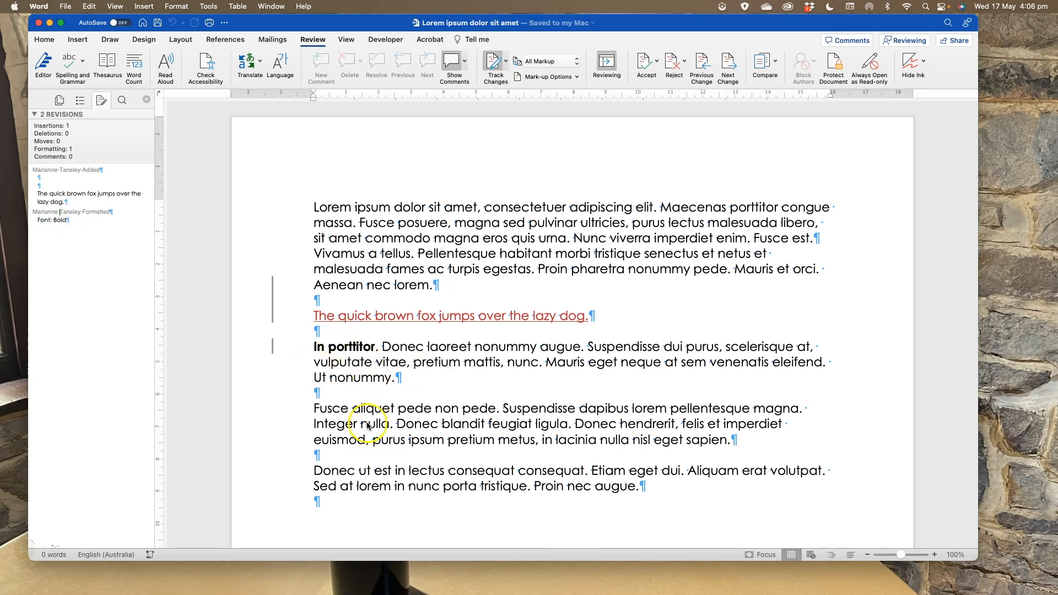
scroll(367, 422, down, 1)
click(311, 386)
drag(312, 387, 752, 419)
key(BackSpace)
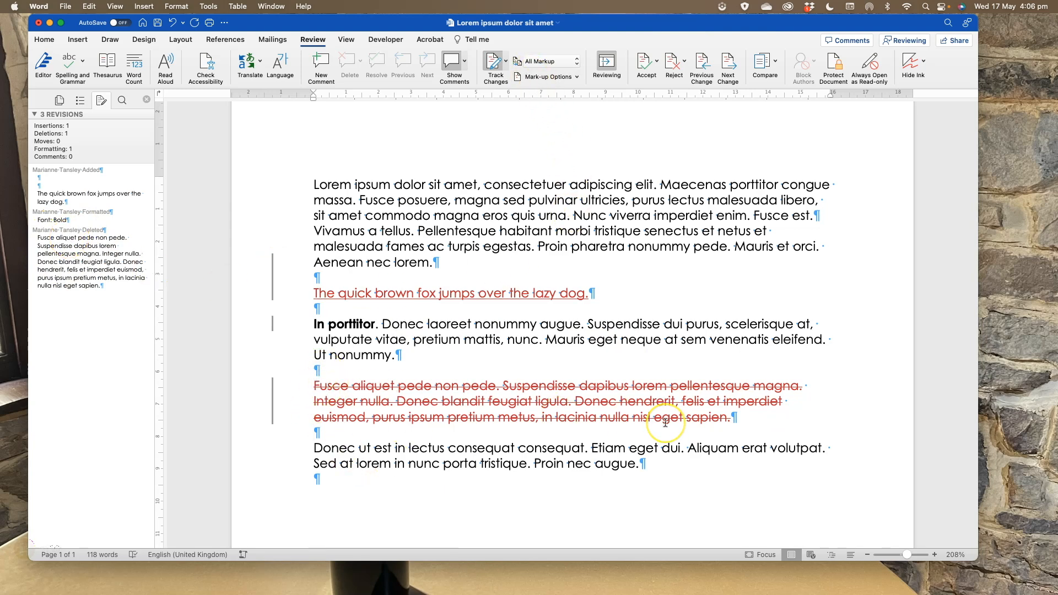
Generate placeholder text with =lorem(4,3) on a new line after the last paragraph of the document
scroll(626, 426, down, 2)
click(643, 425)
key(Return)
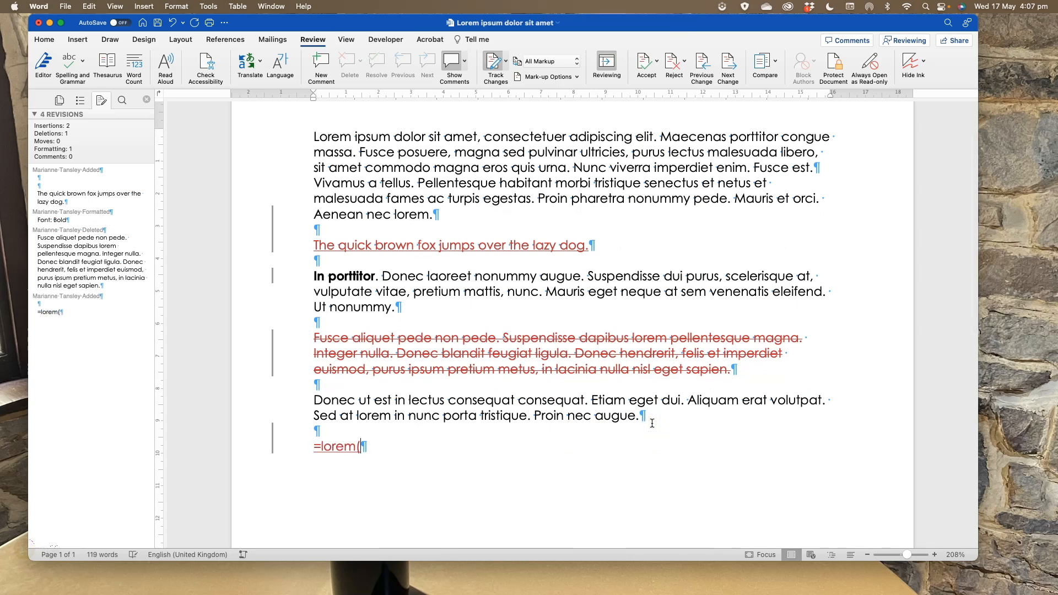
key(Return)
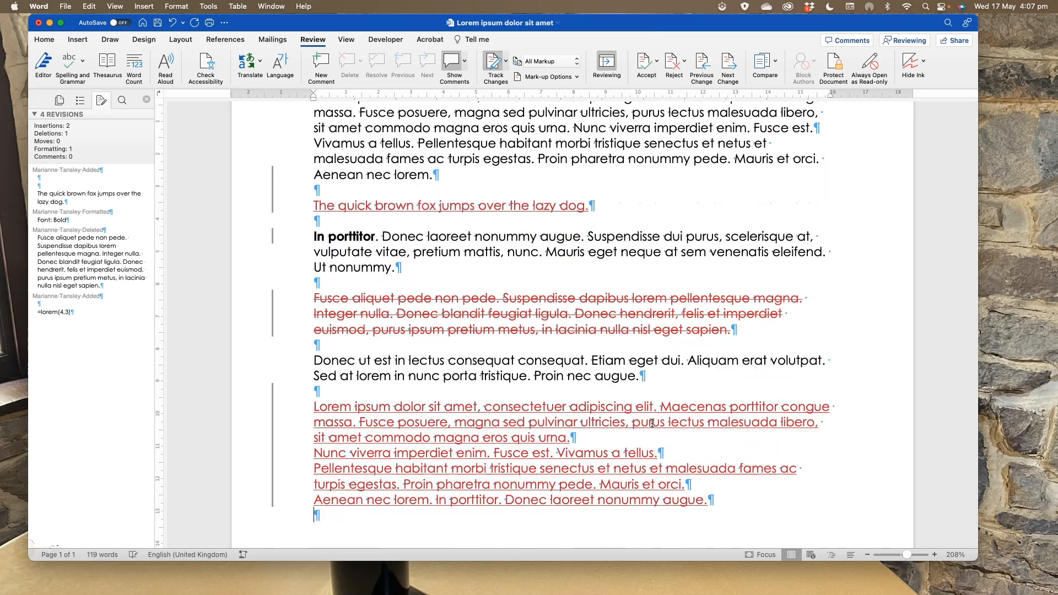
Insert blank lines after the first and third generated paragraphs, dismissing the notice about track change cards
click(585, 436)
key(Return)
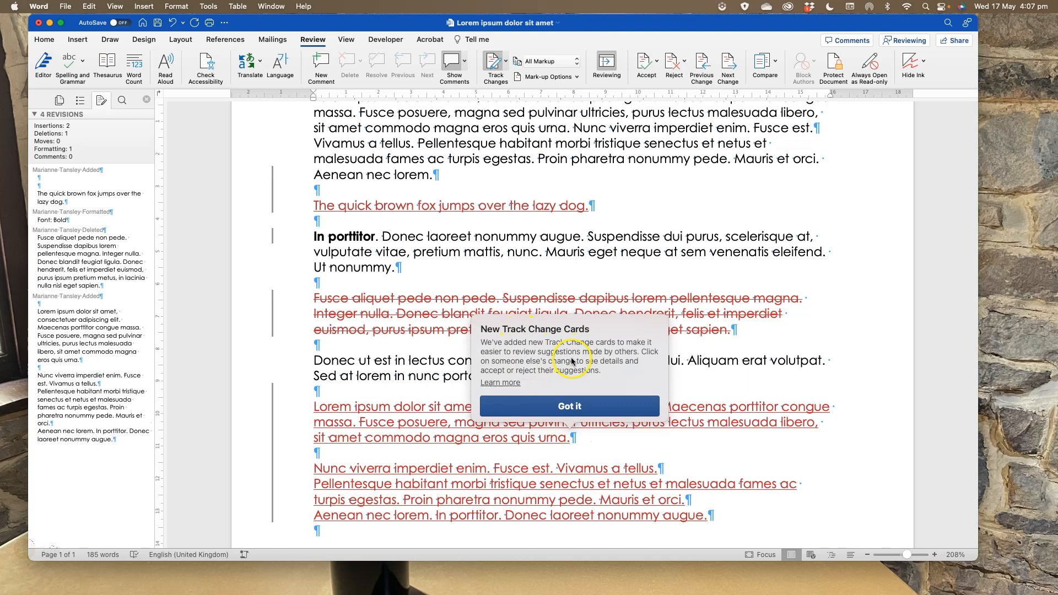
click(570, 406)
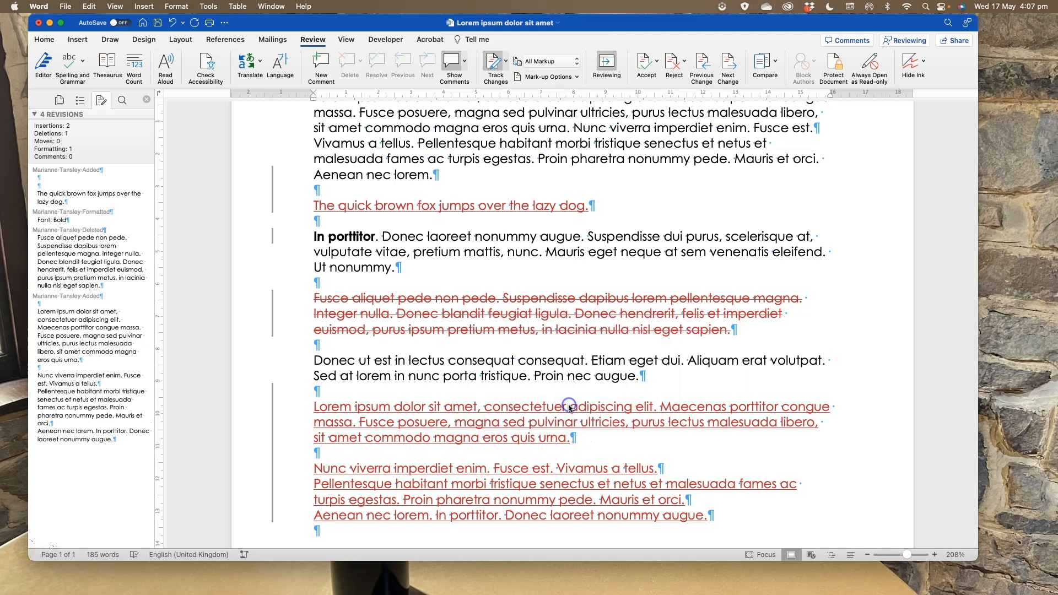
key(Return)
Make the first generated paragraph, beginning "Lorem ipsum dolor sit amet", bold with a font size of 16
scroll(634, 440, down, 4)
scroll(457, 339, up, 5)
scroll(500, 364, down, 2)
scroll(499, 365, down, 1)
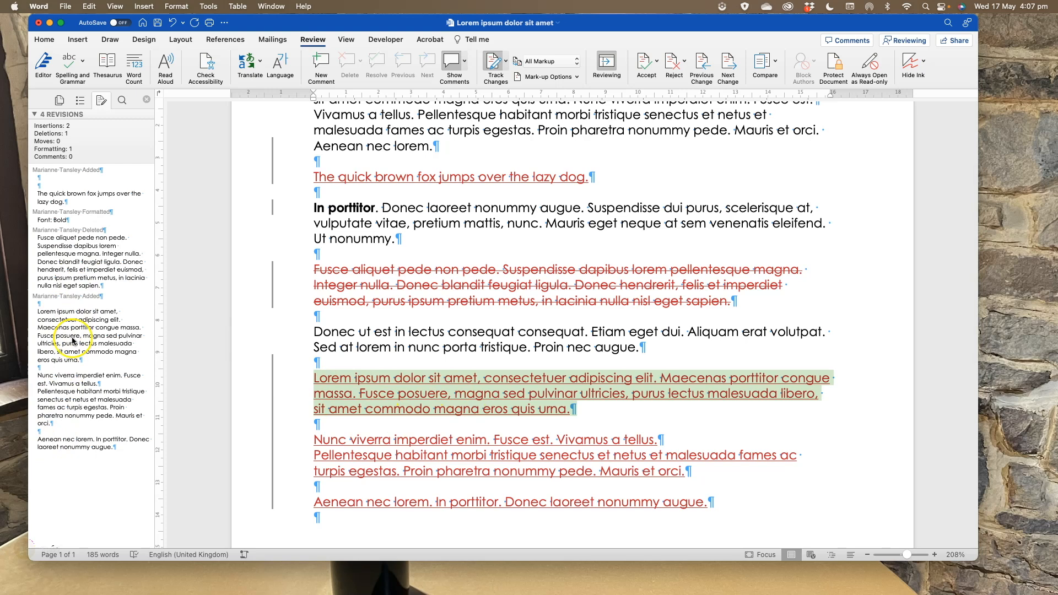
click(54, 39)
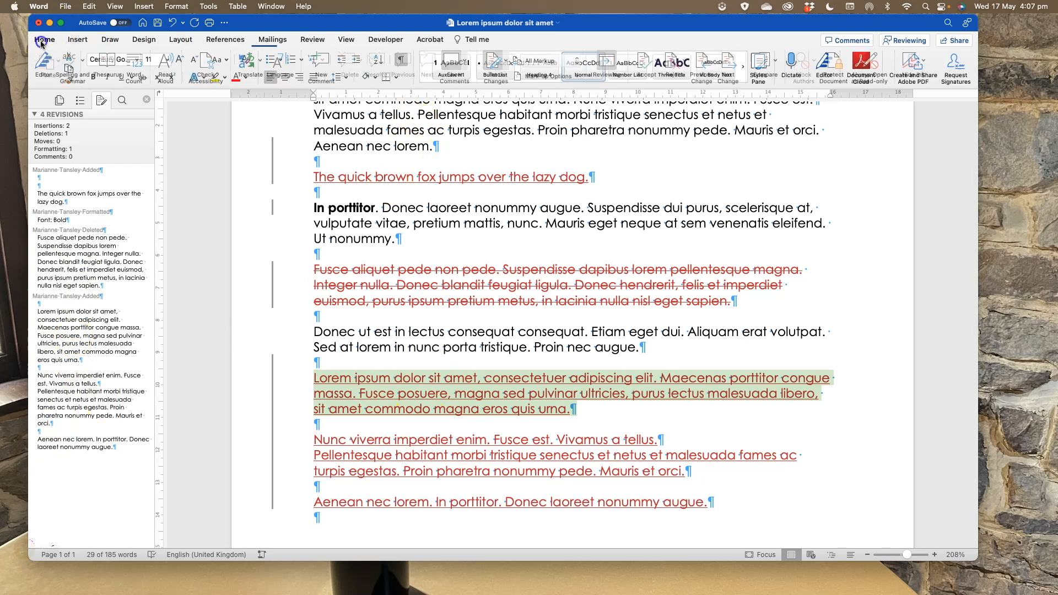
click(137, 60)
click(137, 60)
click(91, 77)
click(165, 60)
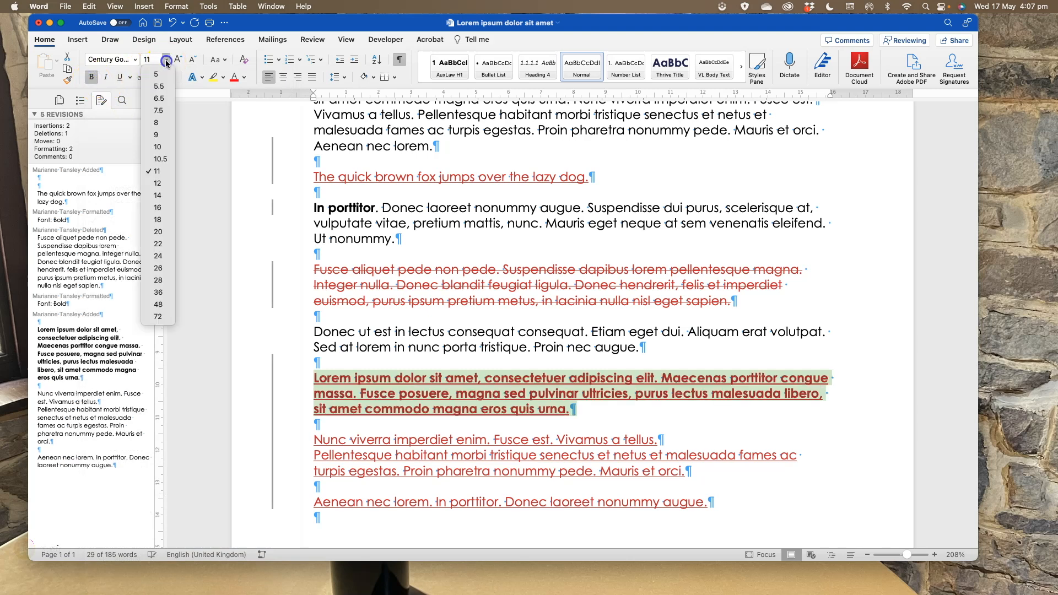
click(160, 209)
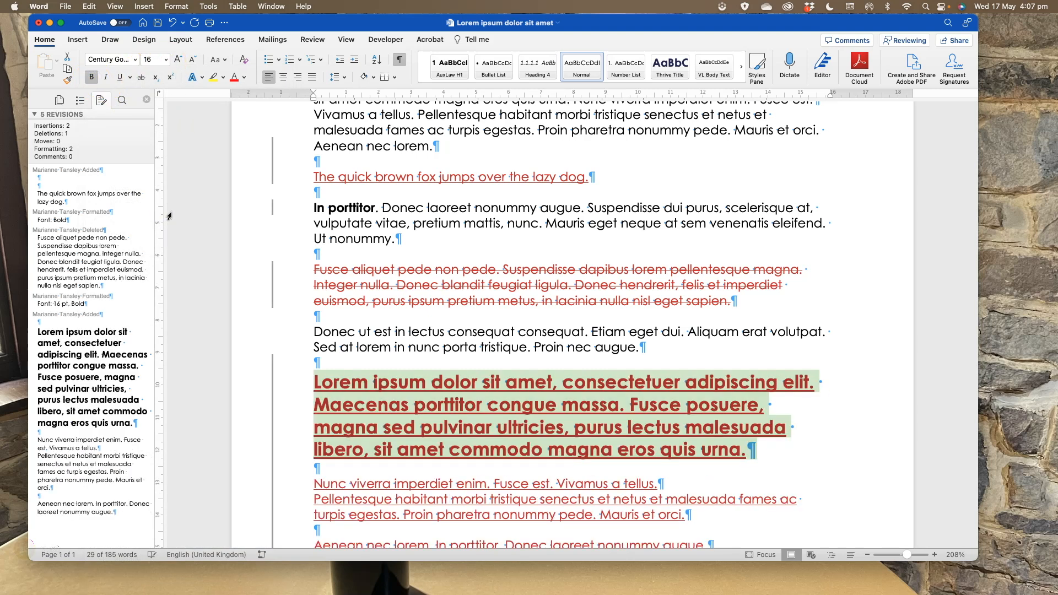
Change the font colour of the enlarged bold paragraph to the Accent 6 theme colour
click(245, 78)
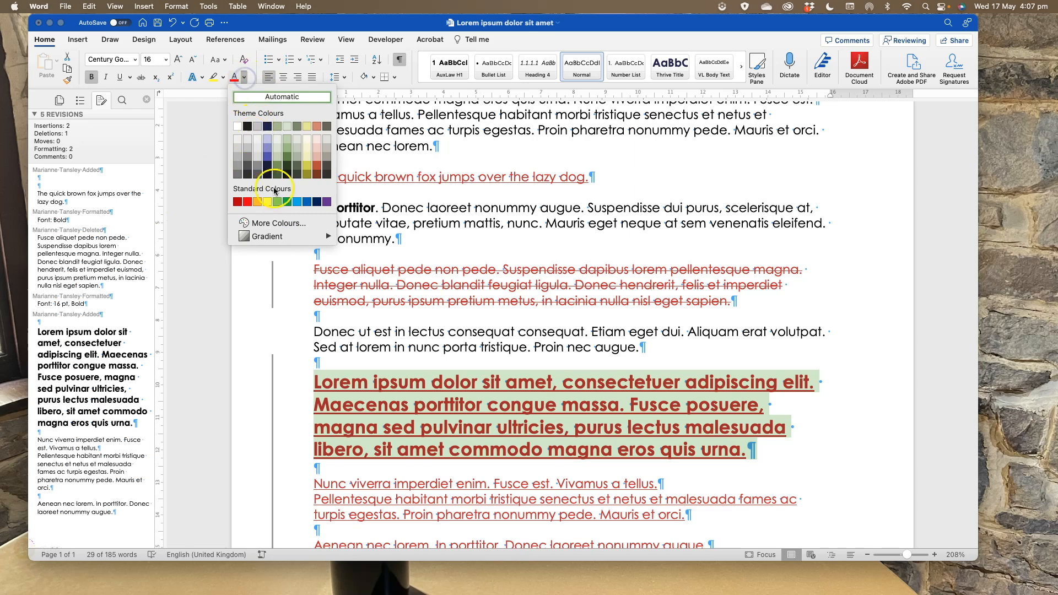
click(316, 127)
click(326, 128)
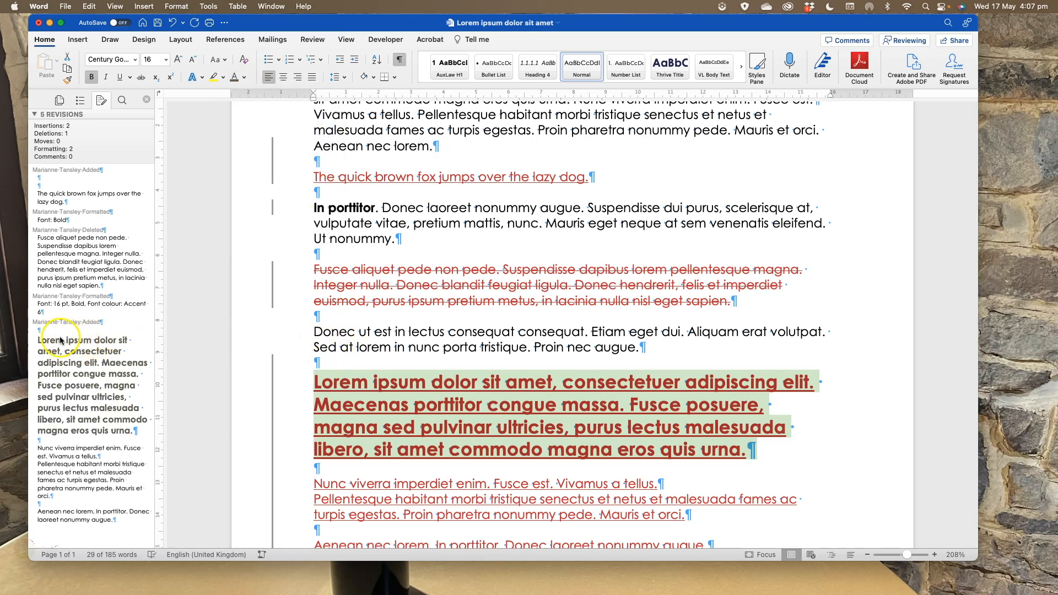
scroll(62, 479, down, 1)
scroll(63, 478, up, 1)
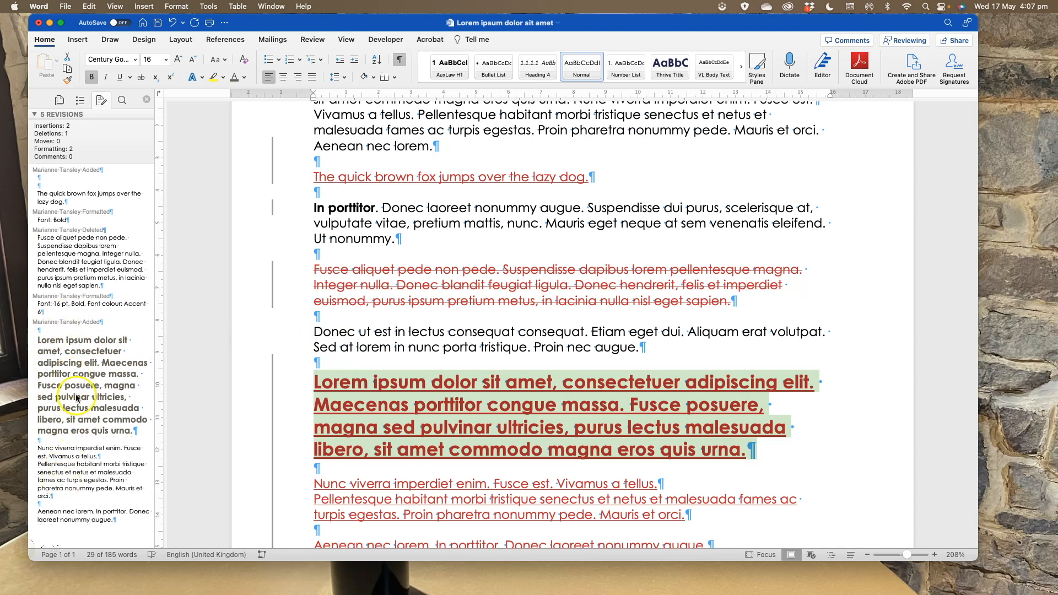
Deselect the formatted paragraph, return to the start of the document and save it
click(483, 209)
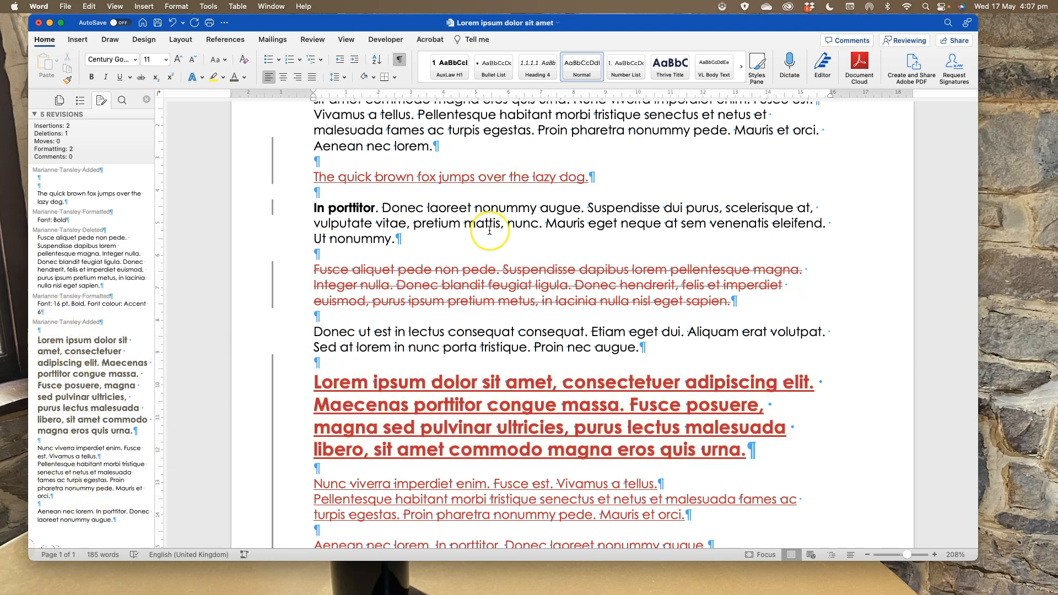
scroll(487, 221, up, 5)
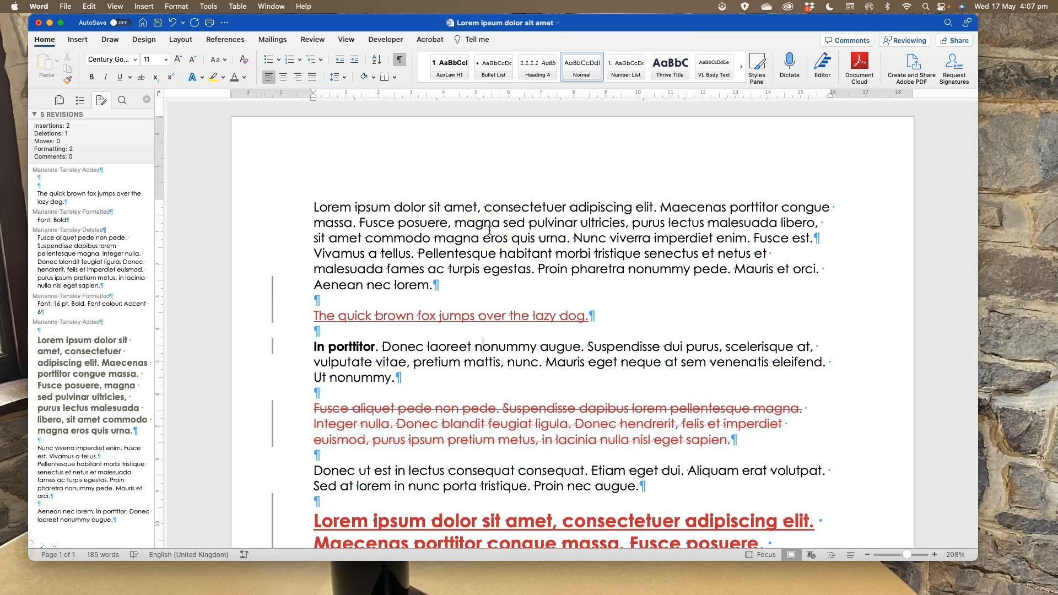
click(157, 23)
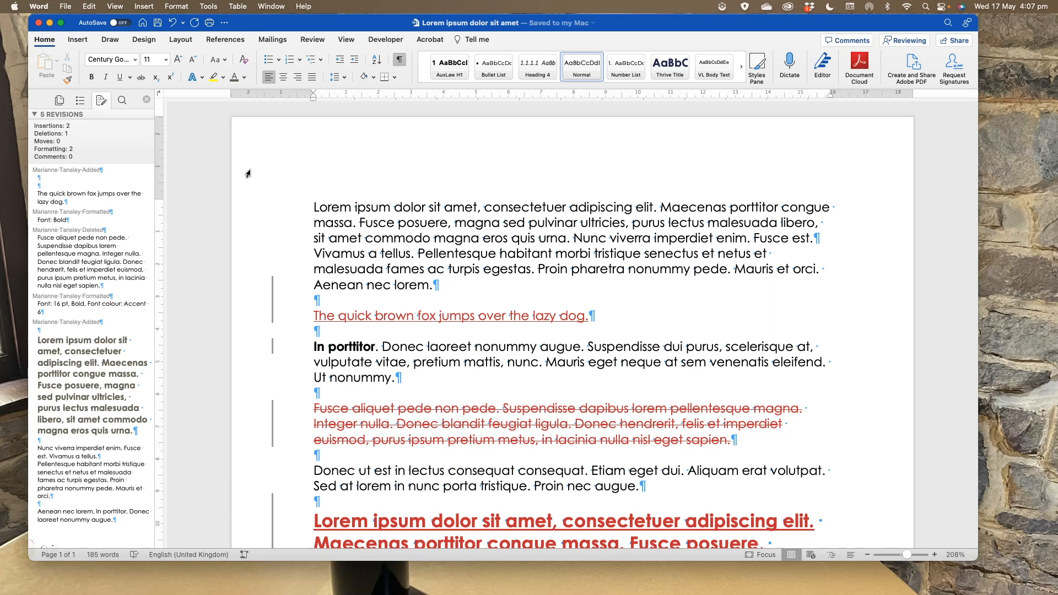
Start from the document's first paragraph and go to the first tracked change with the review tools
click(435, 239)
click(311, 40)
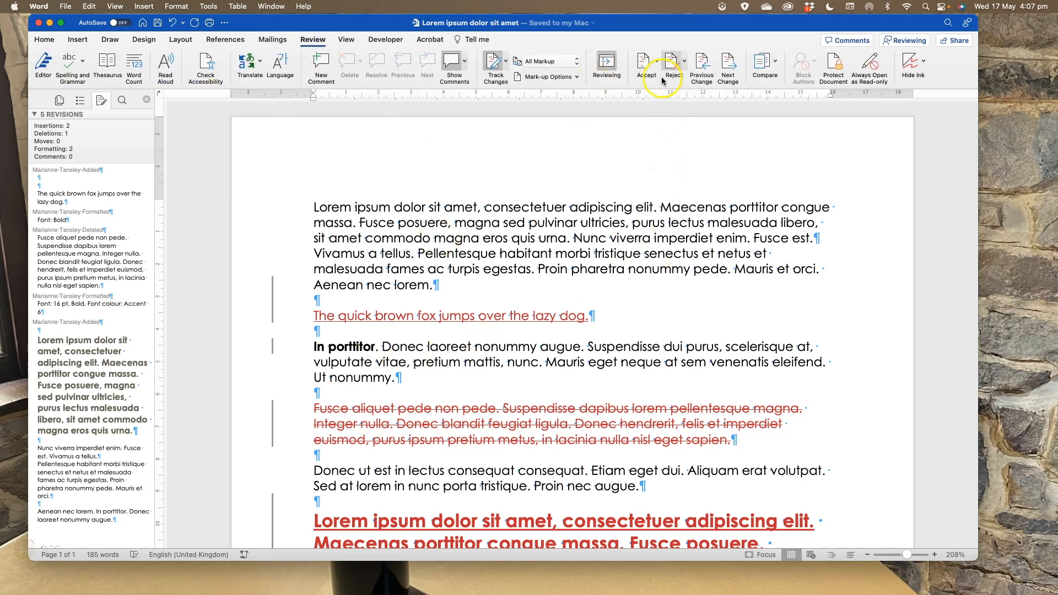
click(776, 63)
click(776, 62)
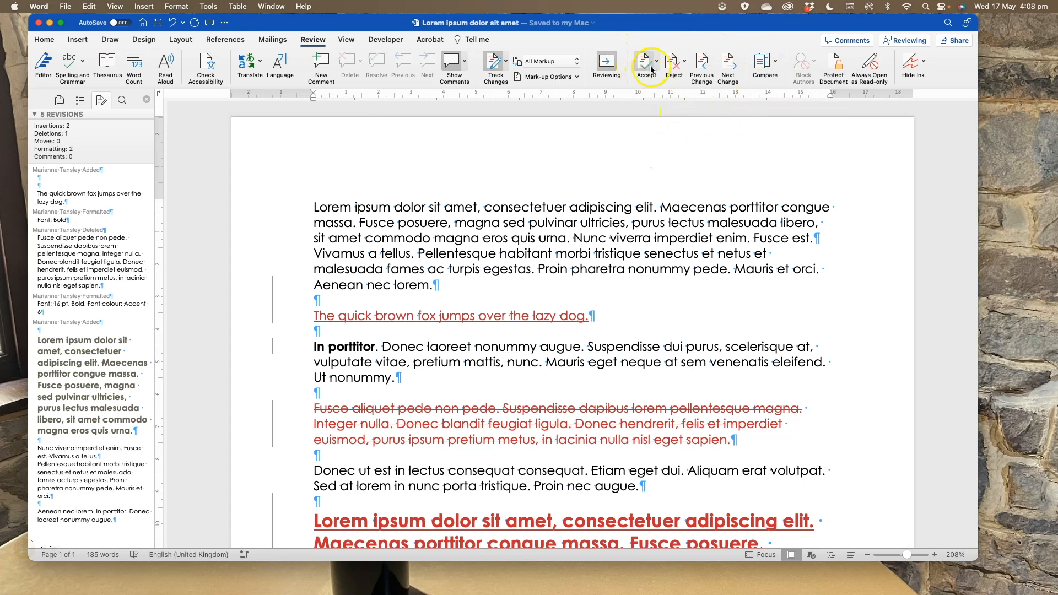
click(726, 65)
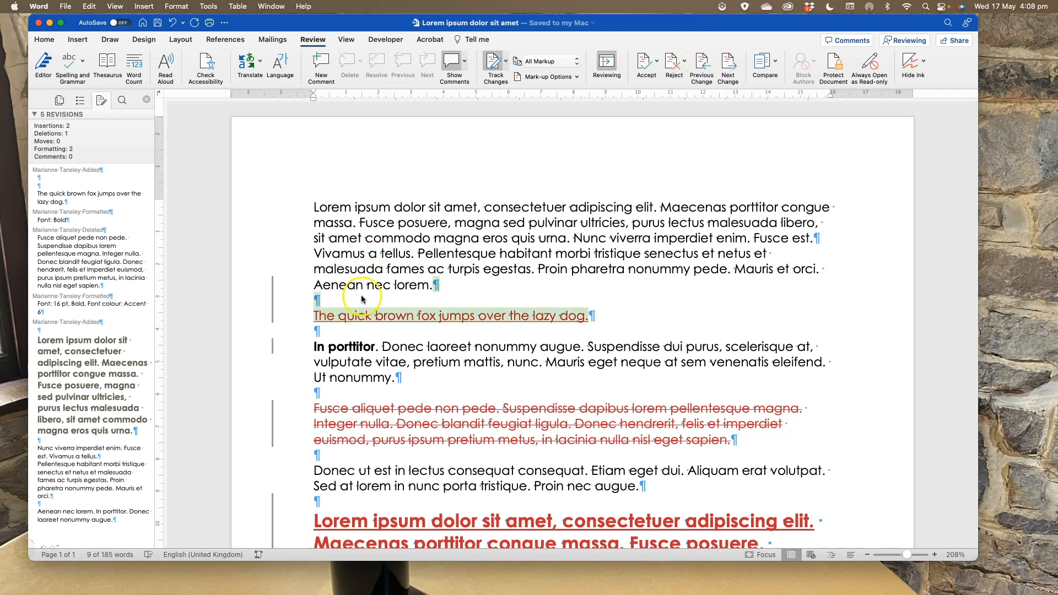
Look over the accept options, then accept the inserted sentence "The quick brown fox jumps over the lazy dog." and move to the next change
click(656, 61)
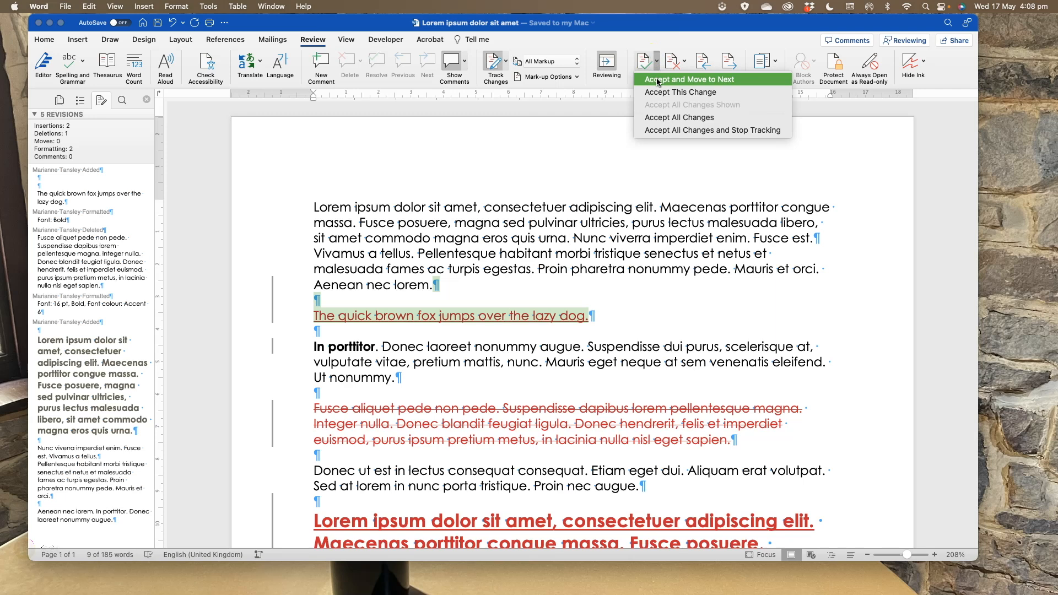
click(657, 86)
click(672, 122)
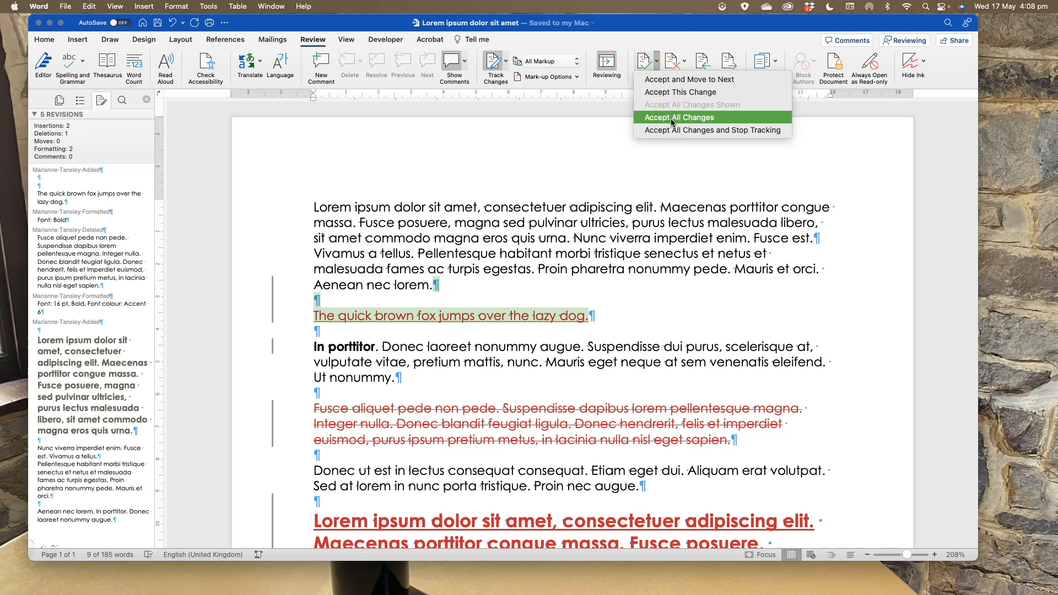
click(670, 122)
click(673, 132)
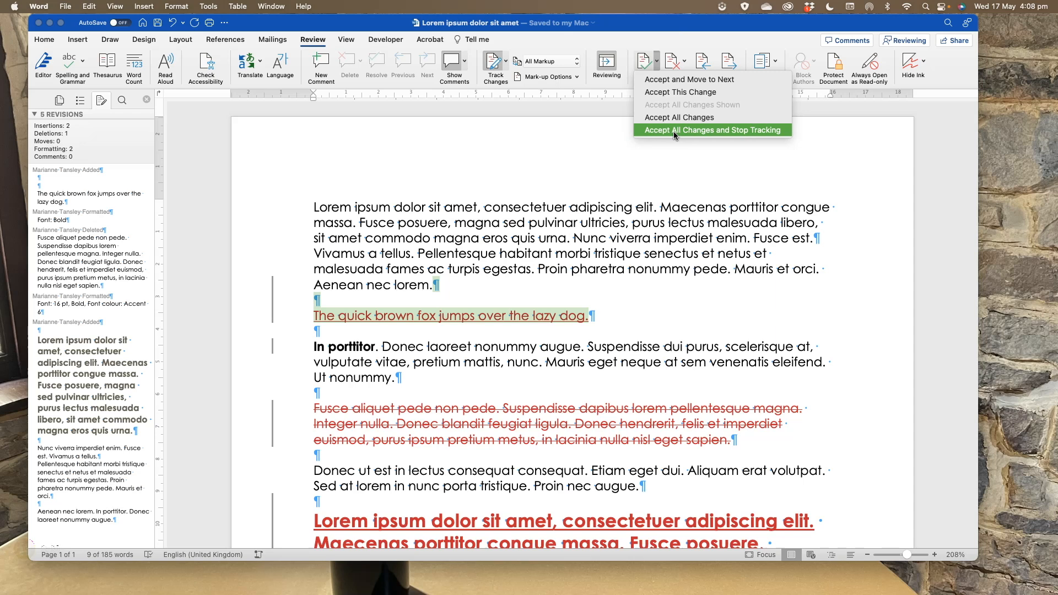
click(656, 81)
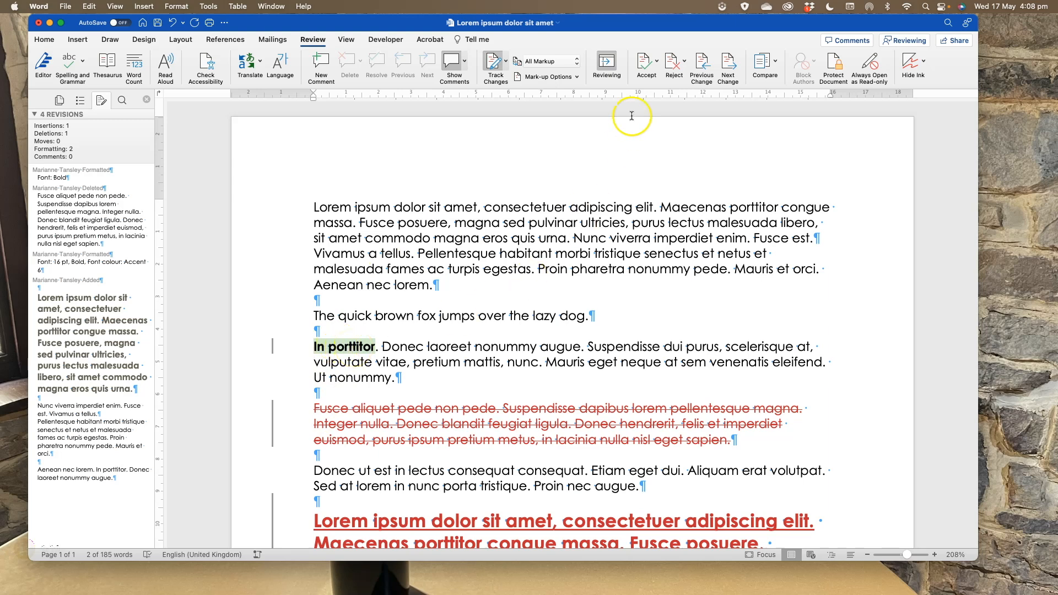
Reject the bold formatting on "In porttitor" and accept the deletion of the "Fusce aliquet" paragraph, moving to the next change
click(684, 67)
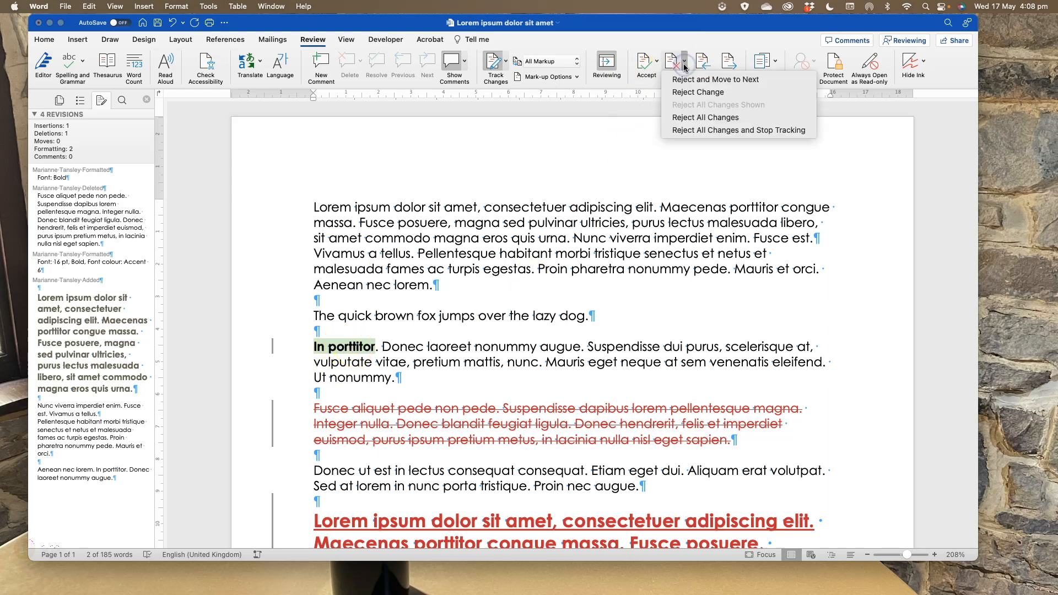
click(700, 93)
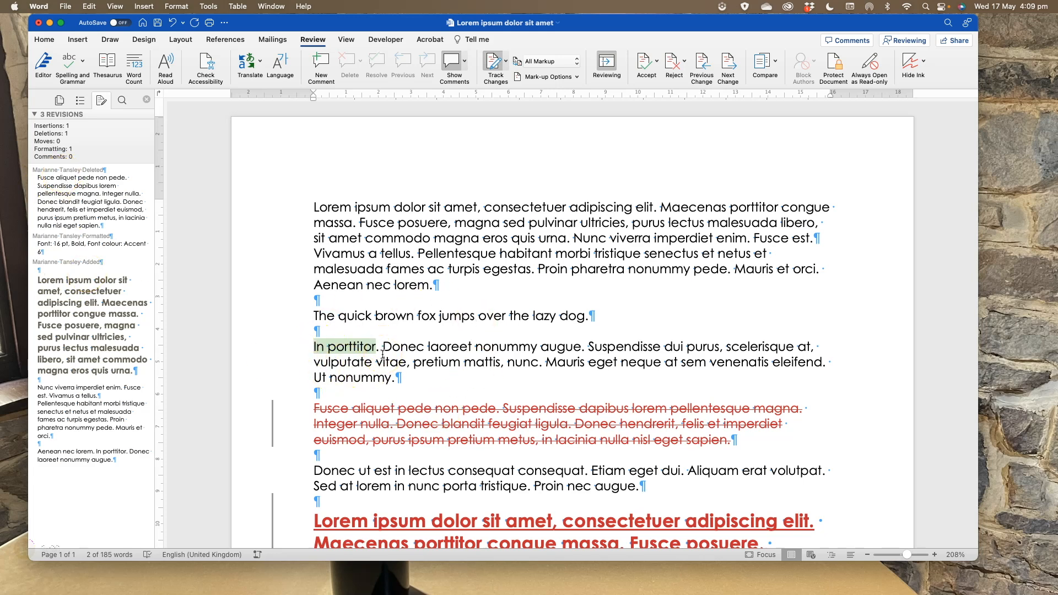
scroll(383, 354, down, 3)
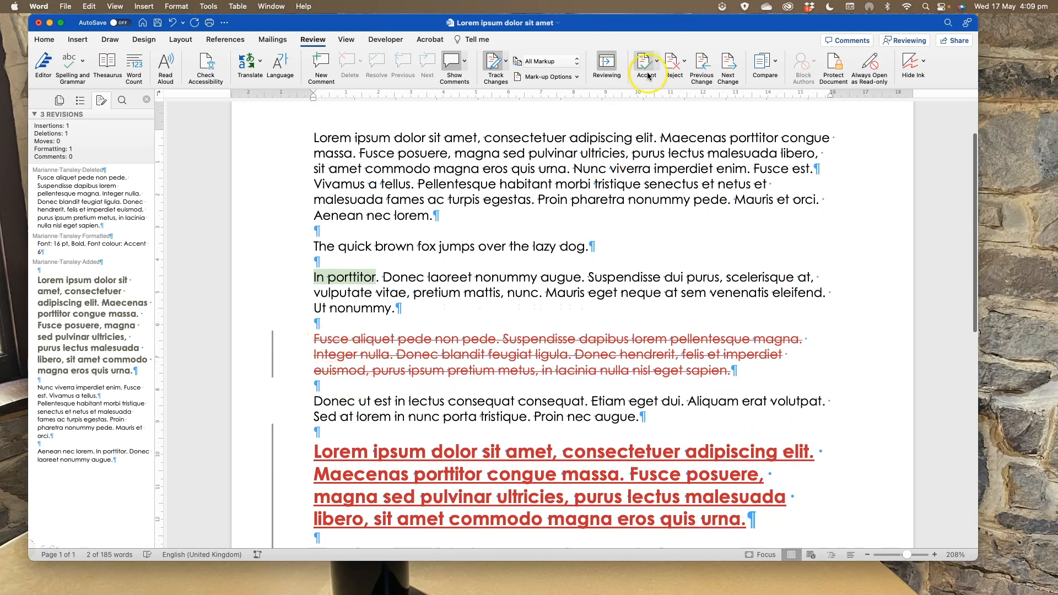
click(727, 65)
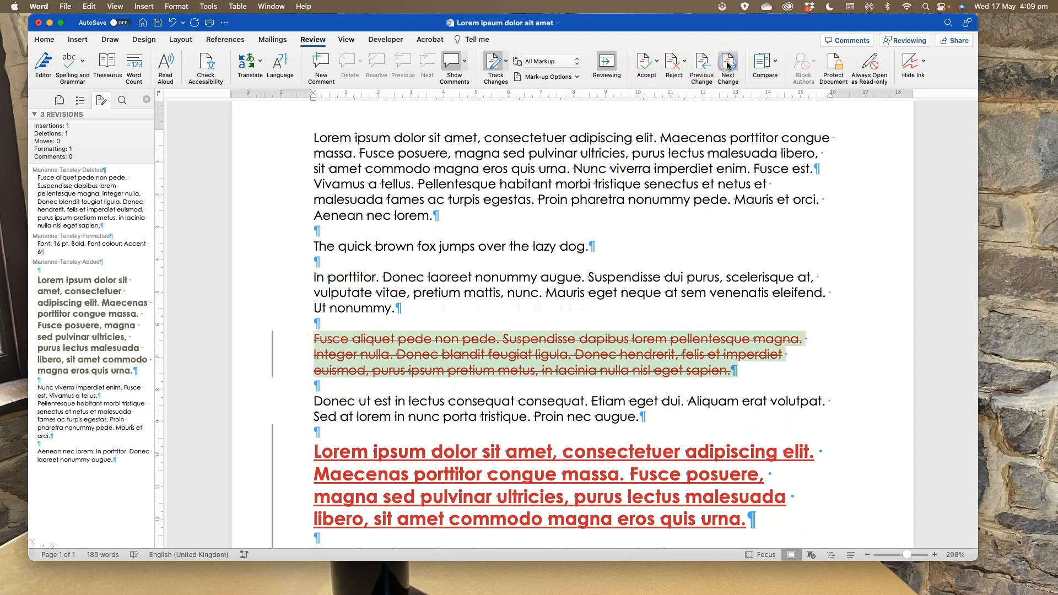
click(656, 60)
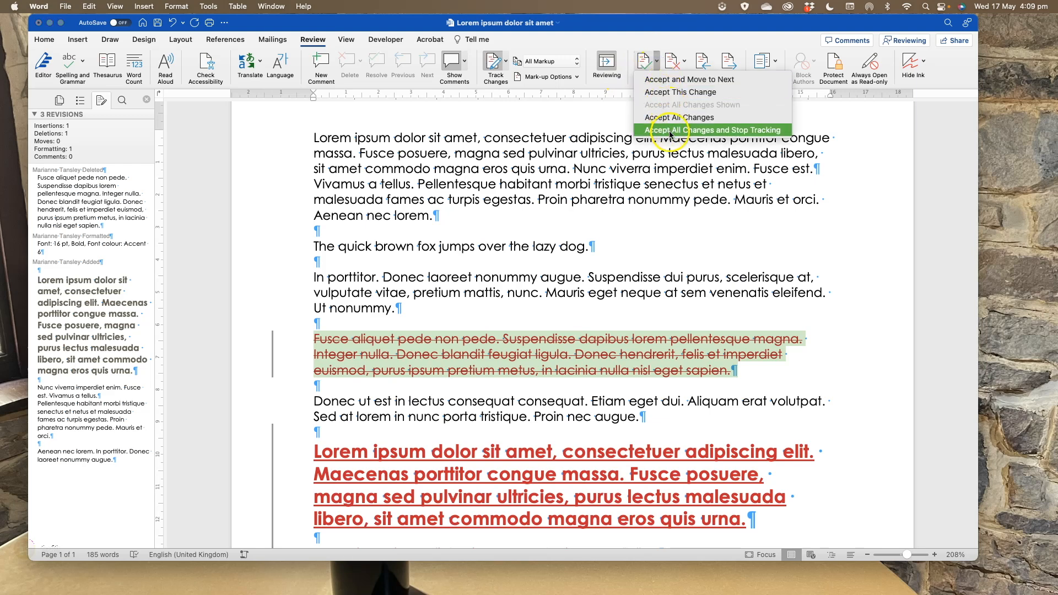
click(666, 79)
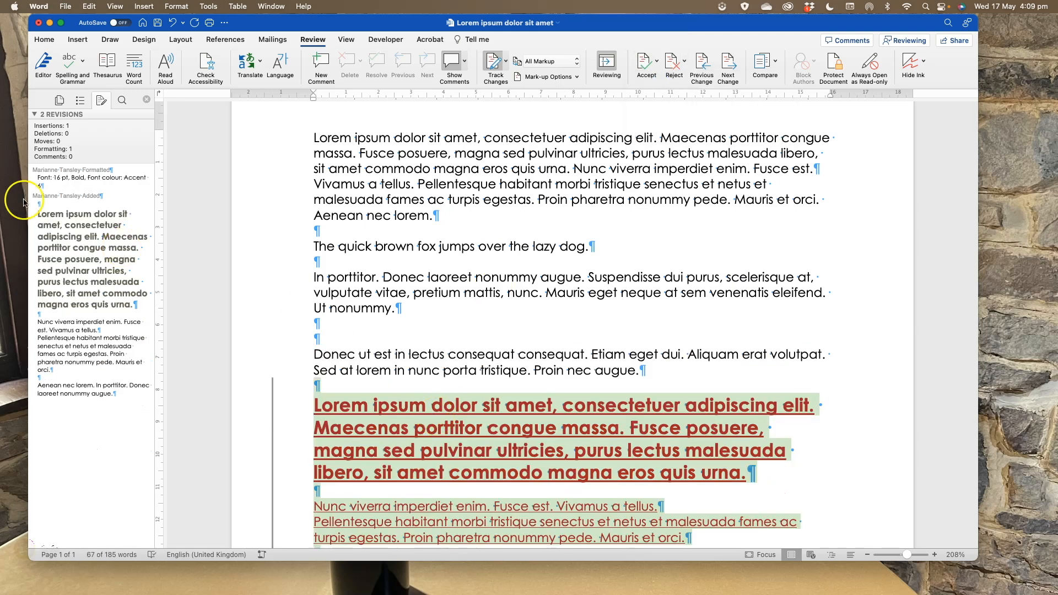
Accept the remaining inserted paragraphs and the formatting change on the bold 16 pt paragraph
scroll(331, 281, down, 3)
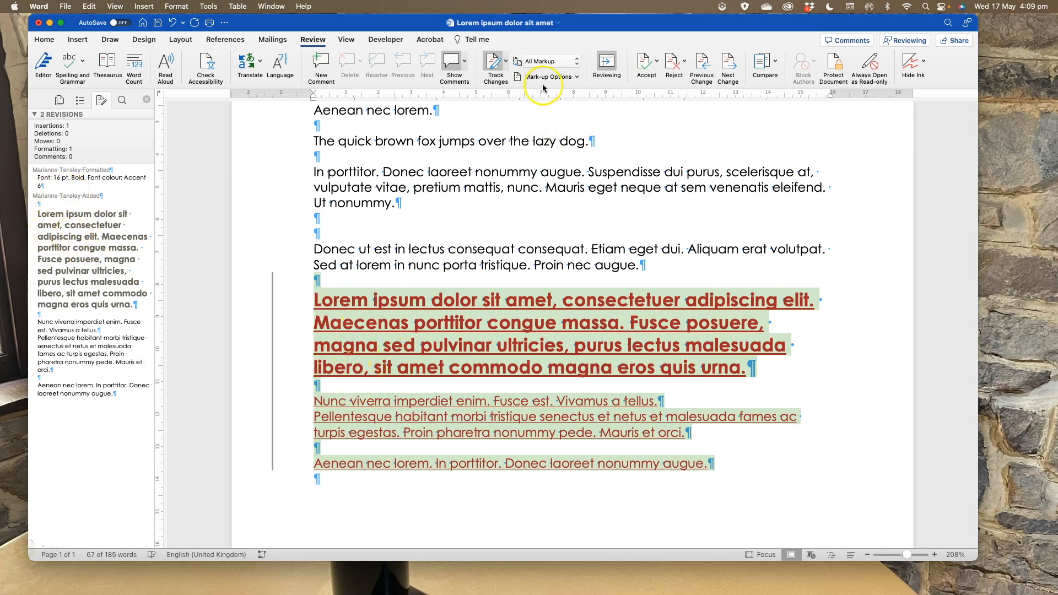
click(646, 66)
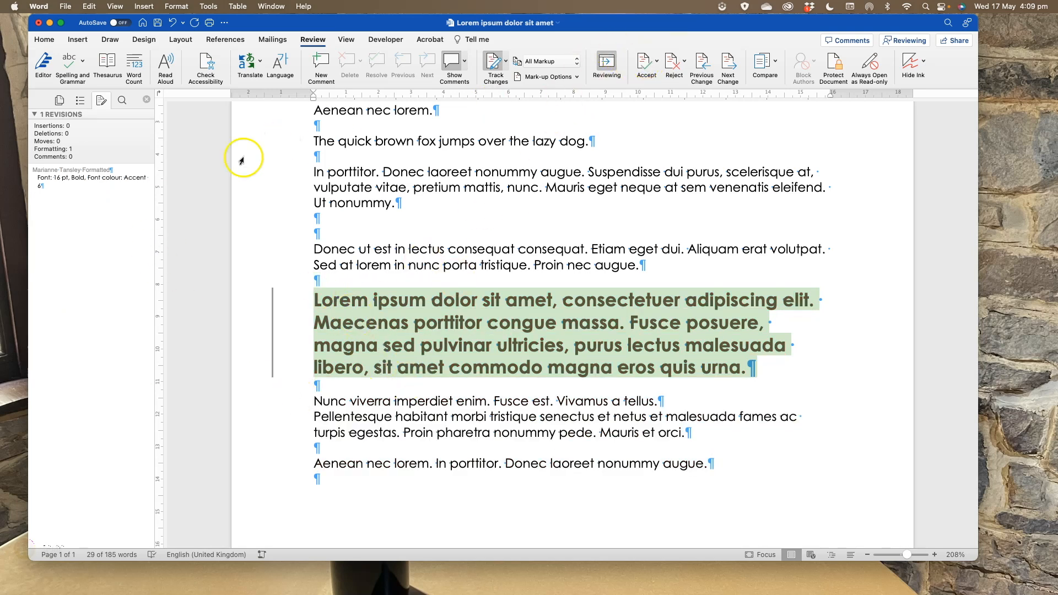
click(646, 62)
click(521, 235)
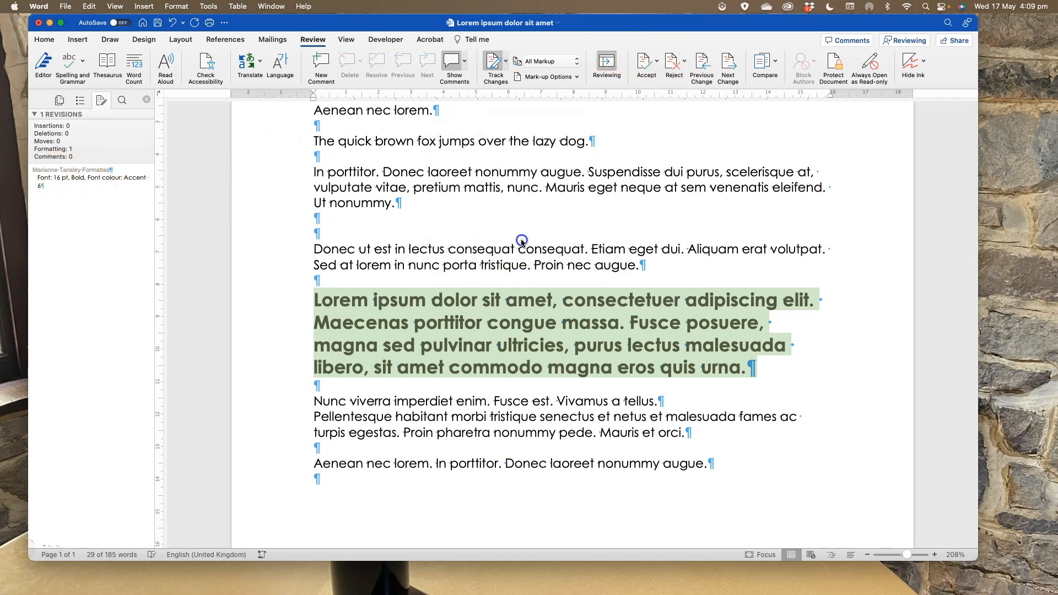
click(448, 419)
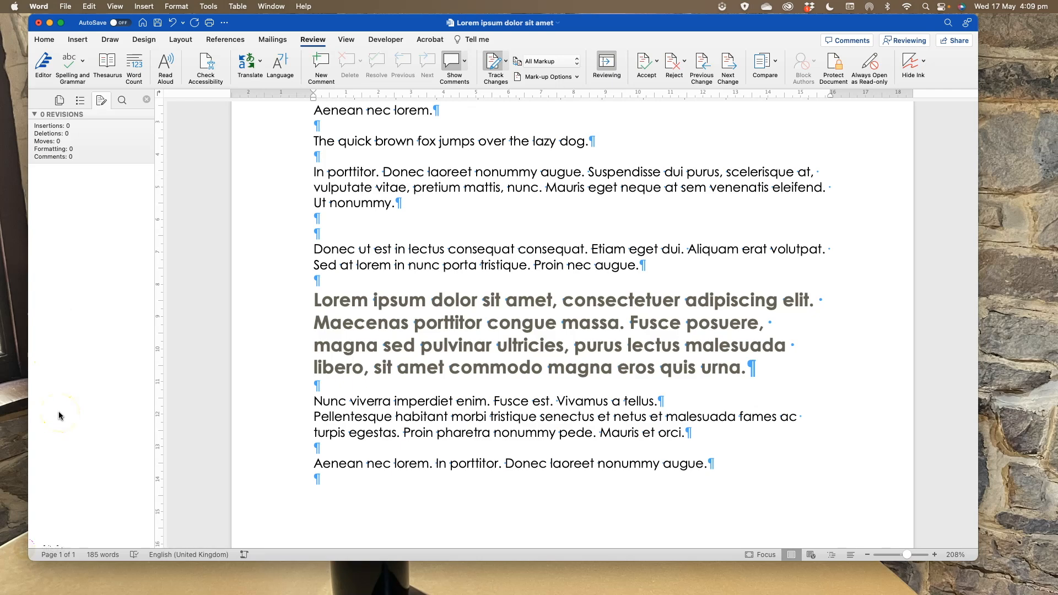
scroll(410, 347, up, 5)
scroll(410, 346, down, 4)
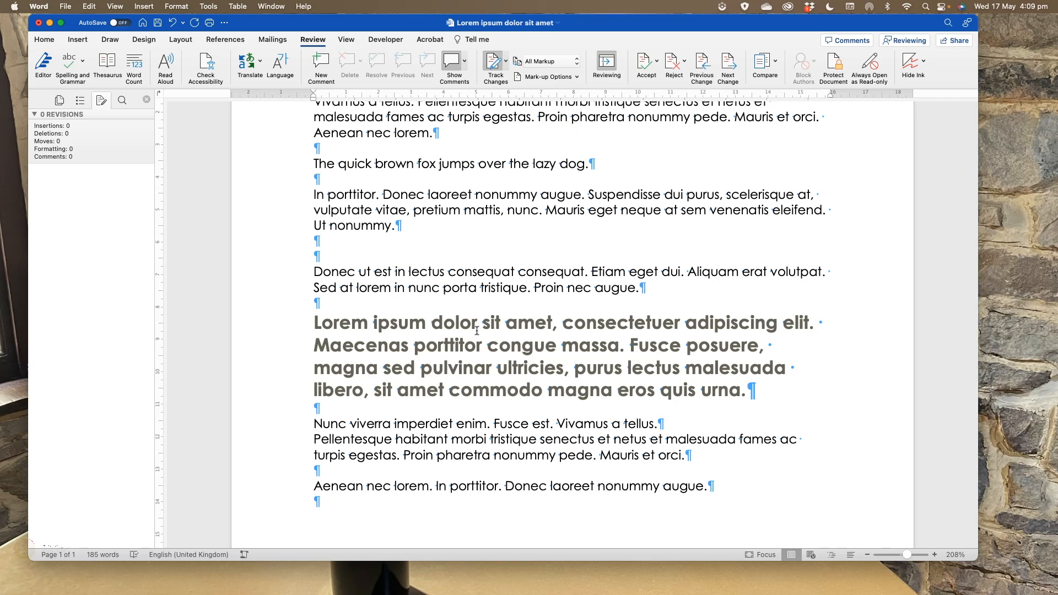
scroll(477, 331, up, 1)
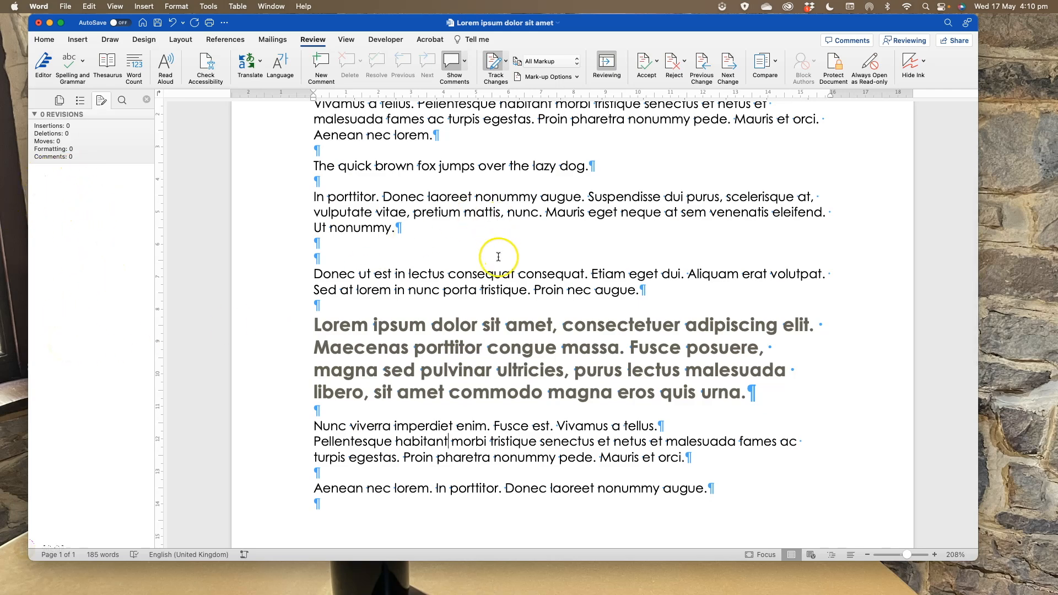
scroll(494, 255, up, 5)
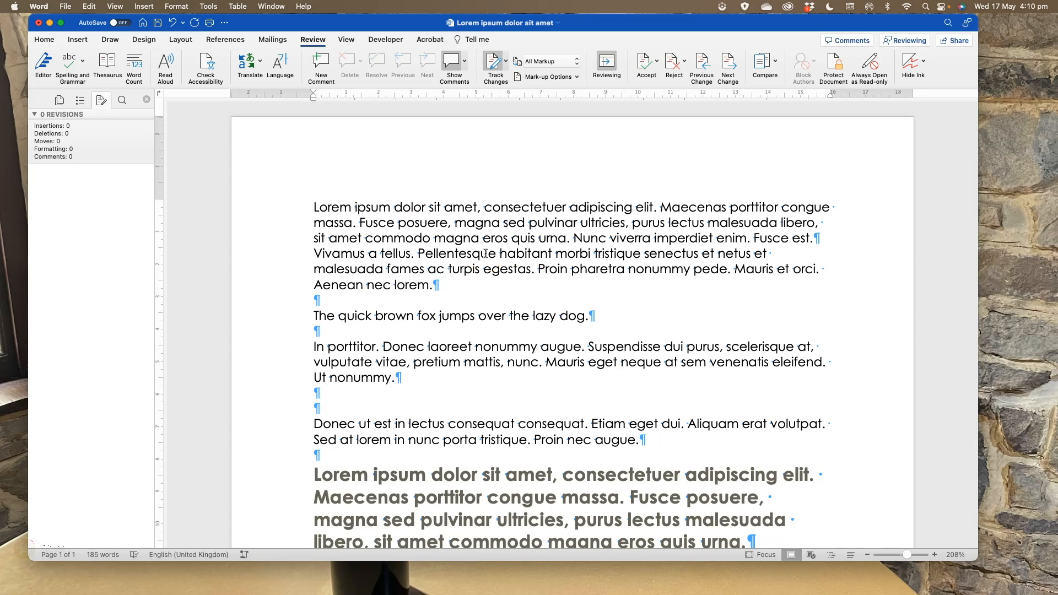